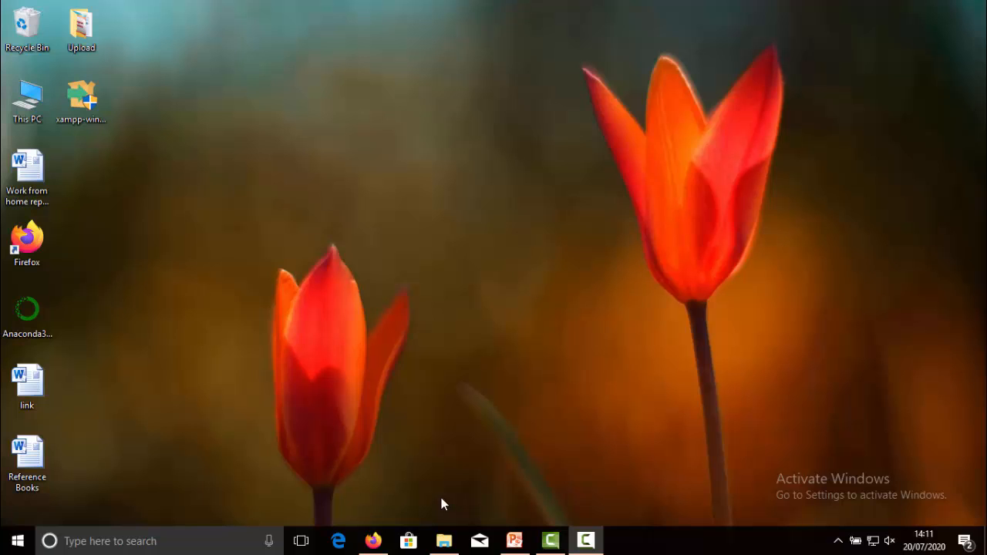
Switch to Firefox and search Google for "xampp download"
{"action": "left_click", "coordinate": [372, 541]}
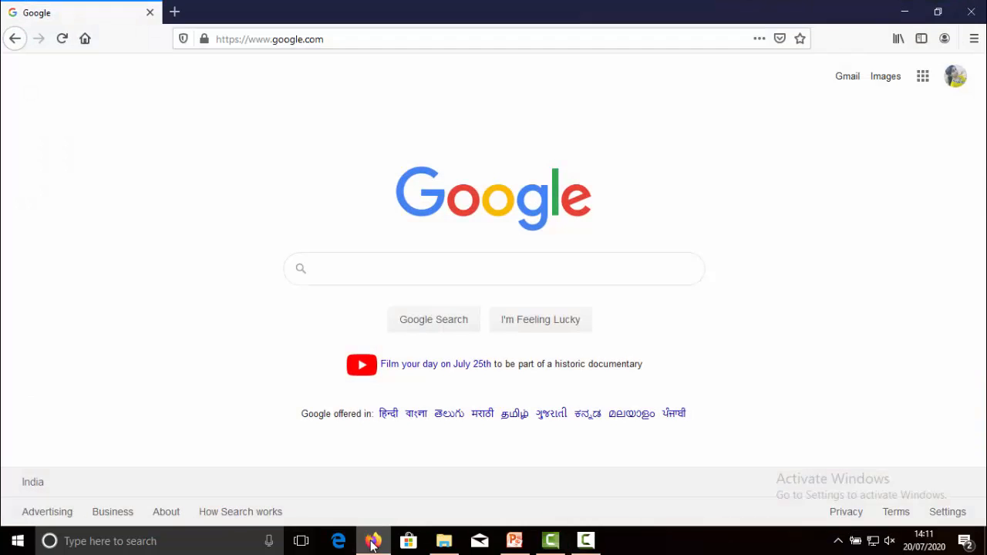
{"action": "left_click", "coordinate": [426, 268]}
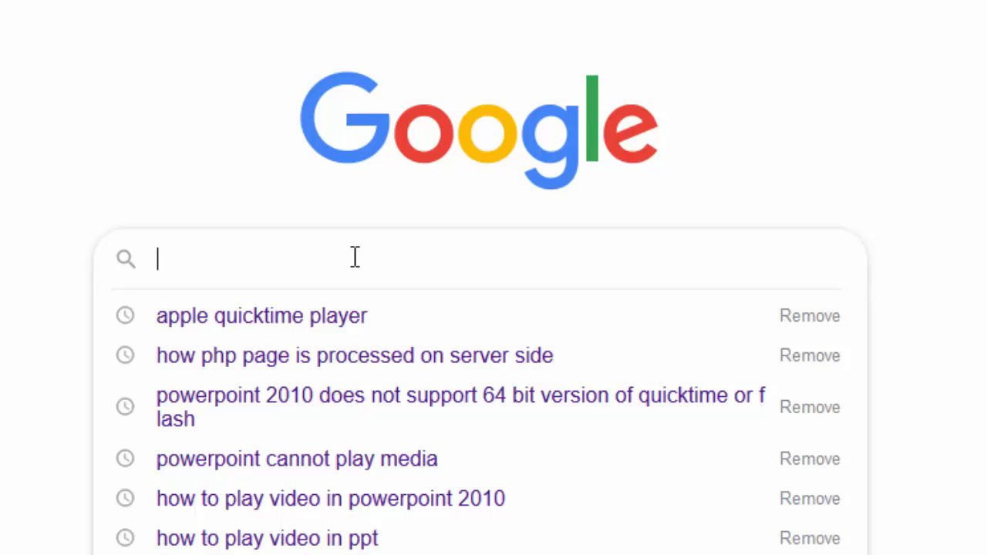
{"action": "type", "text": "xammp d"}
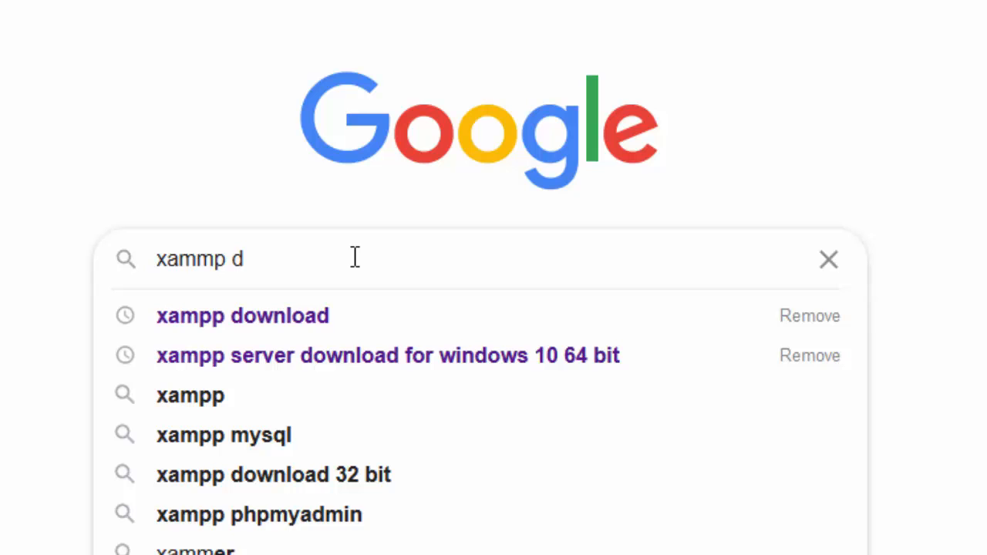
{"action": "key", "text": "Down"}
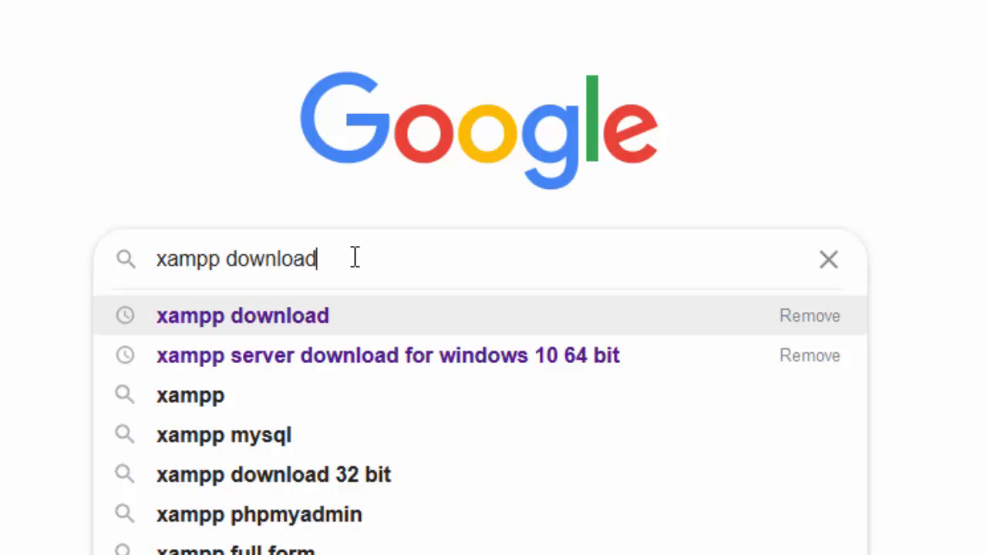
{"action": "key", "text": "Escape"}
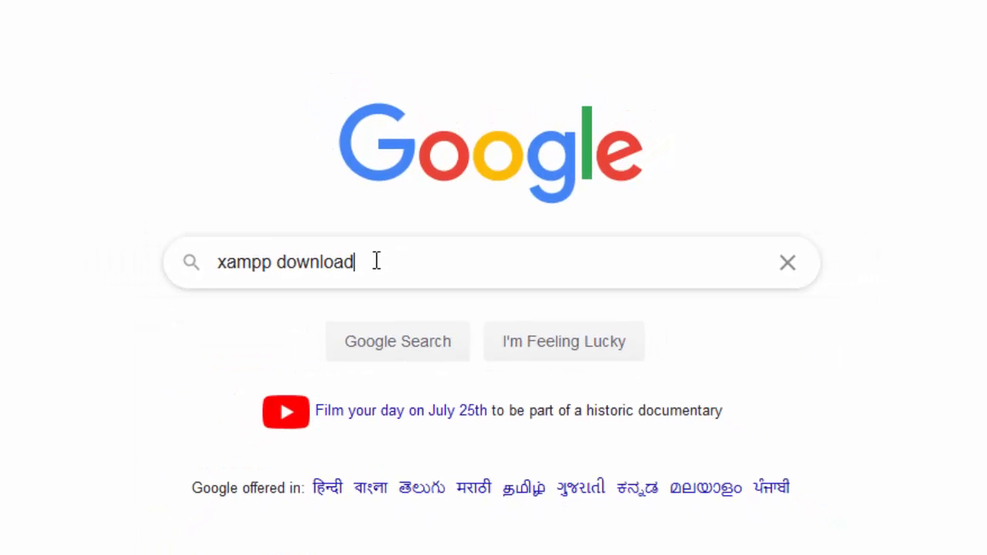
{"action": "key", "text": "Return"}
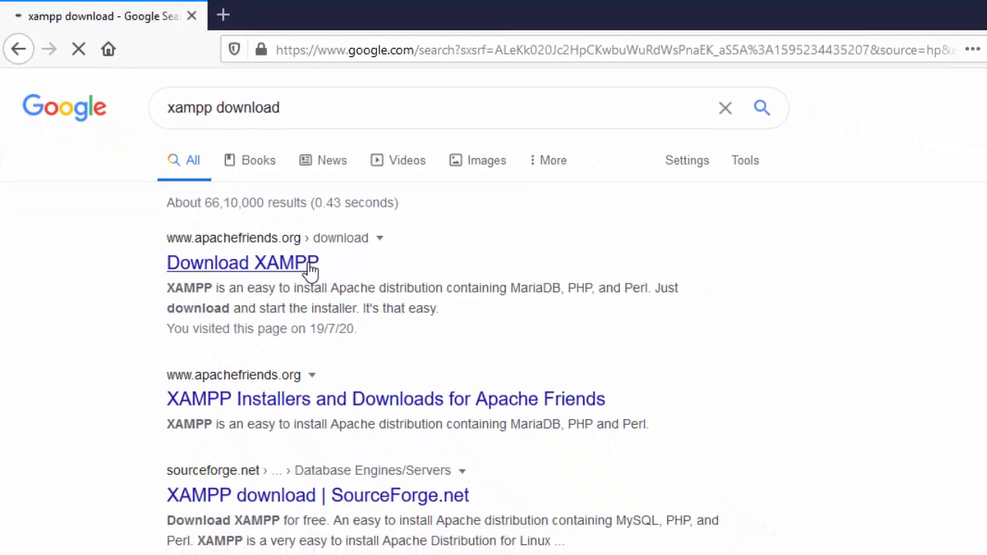
Open the Apache Friends Download XAMPP page, download the 64-bit Windows version 7.4.8, and minimize the browser
{"action": "left_click", "coordinate": [386, 337]}
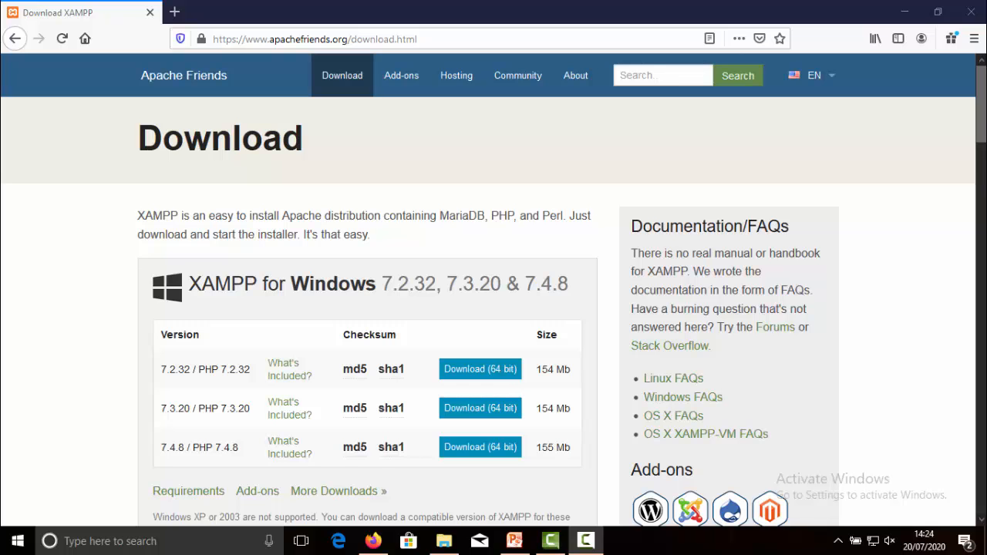
{"action": "scroll", "coordinate": [981, 224], "scroll_direction": "down", "scroll_amount": 7}
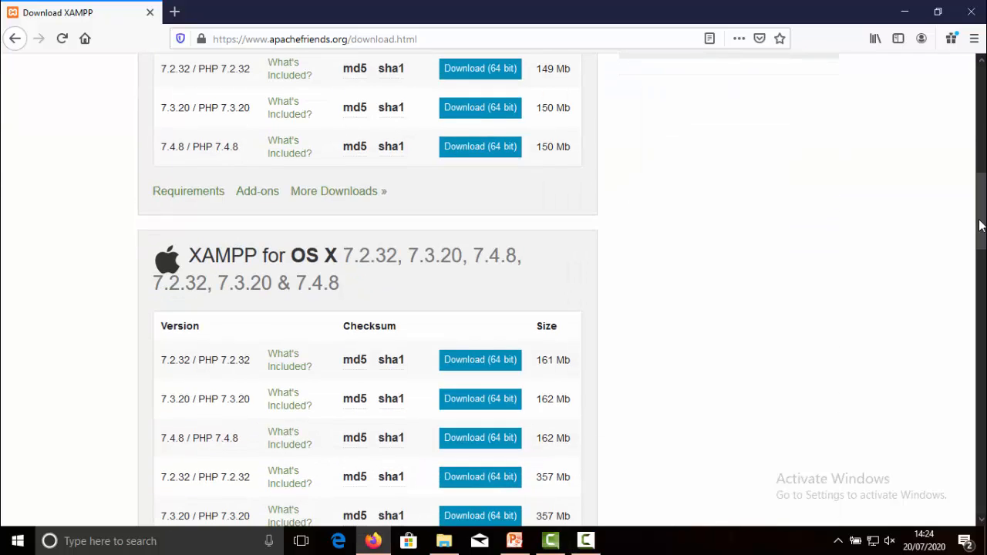
{"action": "left_click_drag", "start_coordinate": [979, 220], "coordinate": [981, 118]}
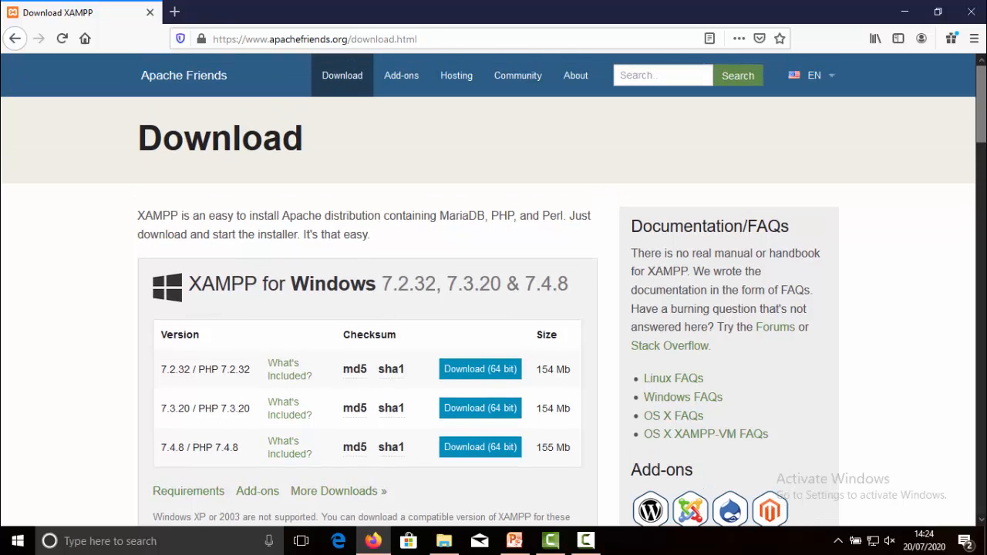
{"action": "left_click", "coordinate": [466, 458]}
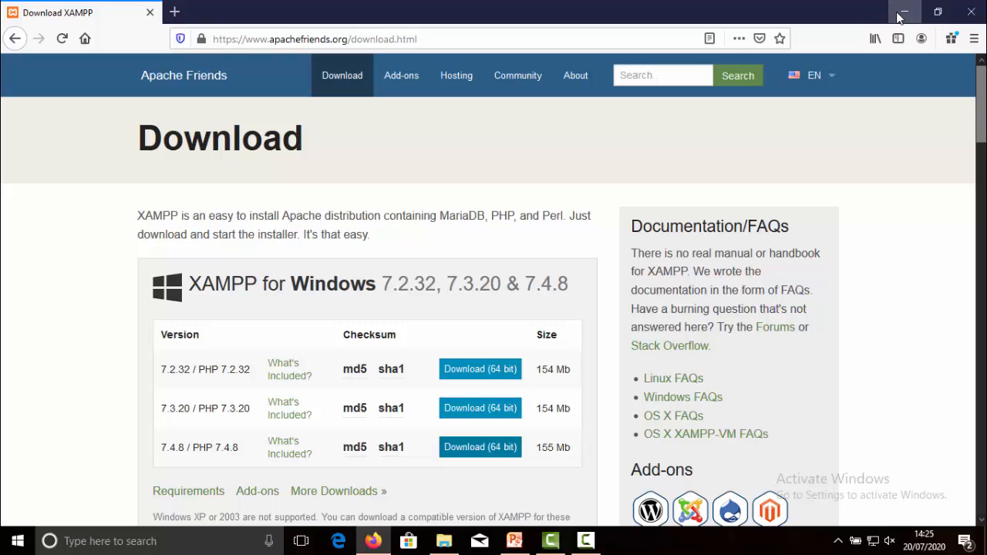
{"action": "left_click", "coordinate": [903, 13]}
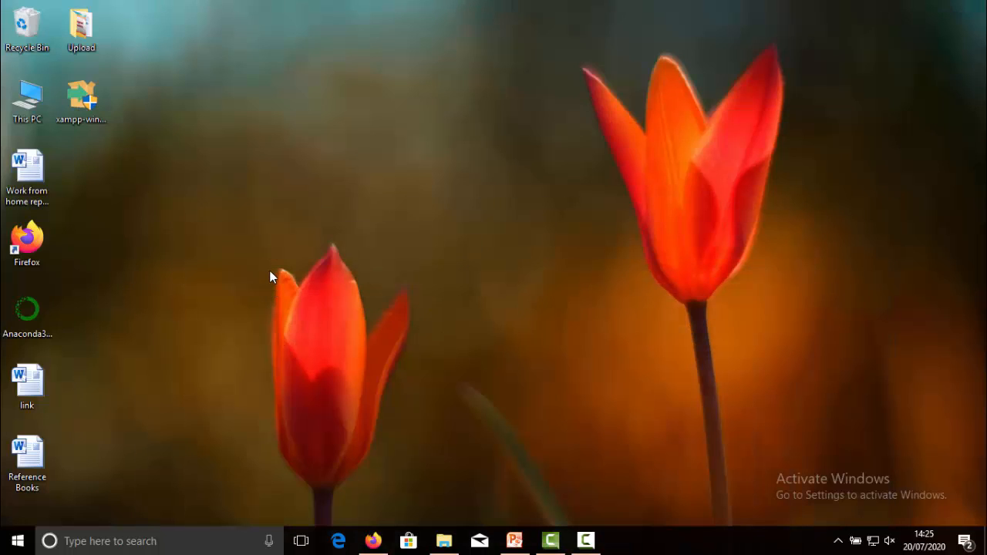
Launch the XAMPP installer from the desktop and accept the default selection of all components
{"action": "double_click", "coordinate": [80, 108]}
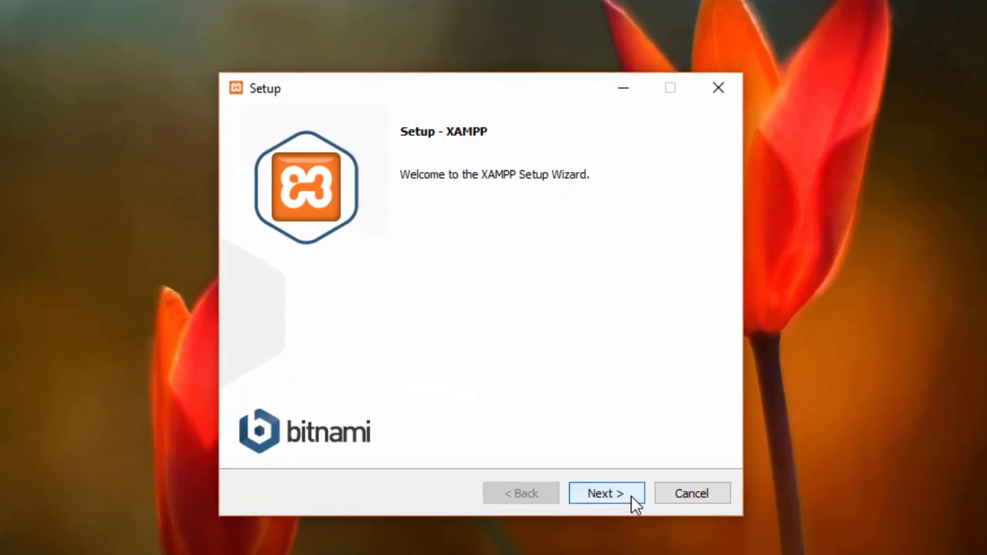
{"action": "left_click", "coordinate": [604, 428]}
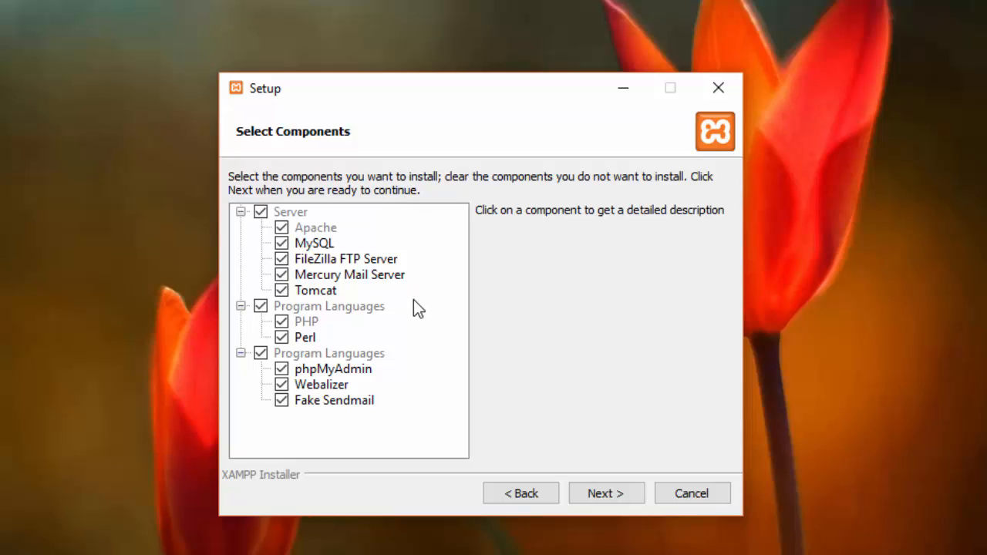
{"action": "left_click", "coordinate": [628, 494]}
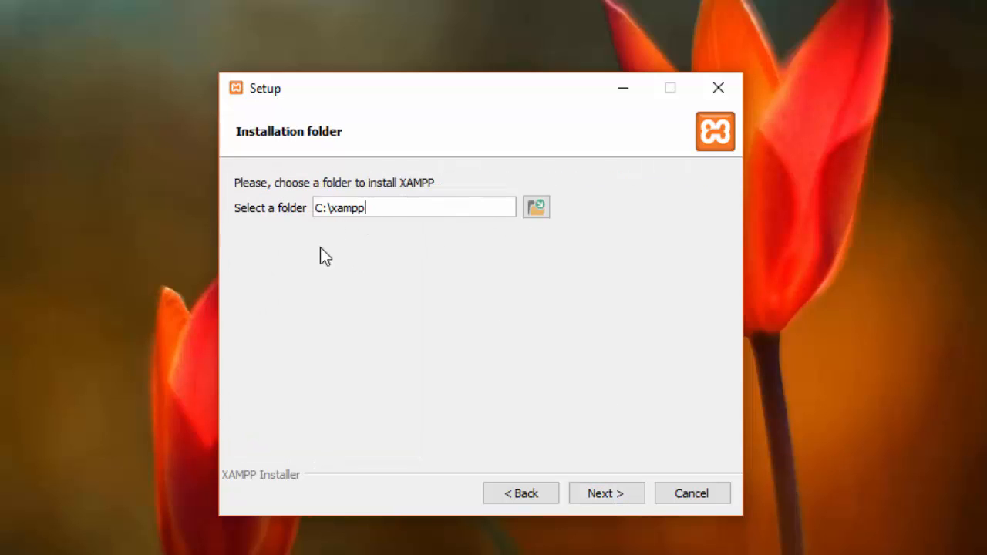
Browse the installation folder choices, cancel the selection, and accept C:\xampp as the install folder
{"action": "left_click", "coordinate": [538, 214]}
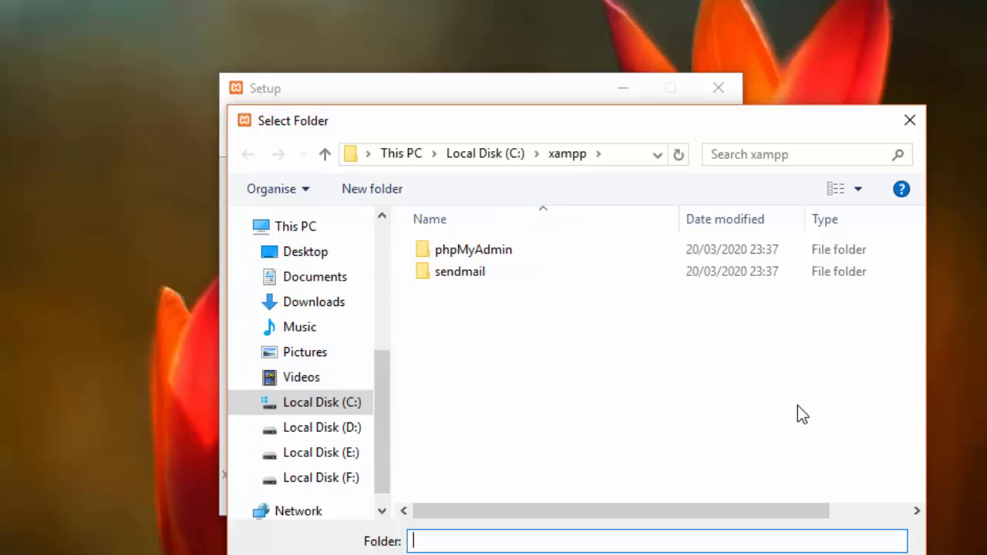
{"action": "left_click", "coordinate": [844, 554]}
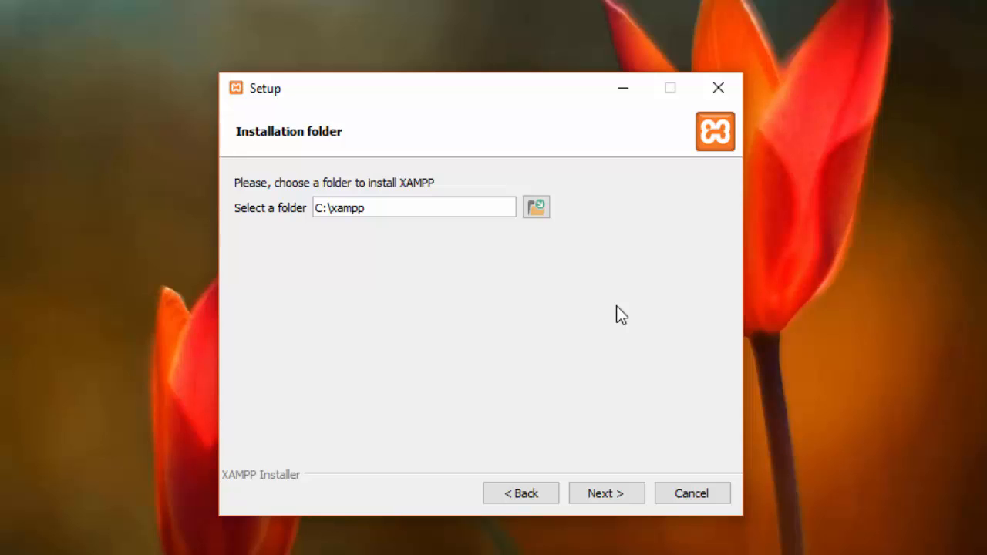
{"action": "left_click", "coordinate": [628, 493]}
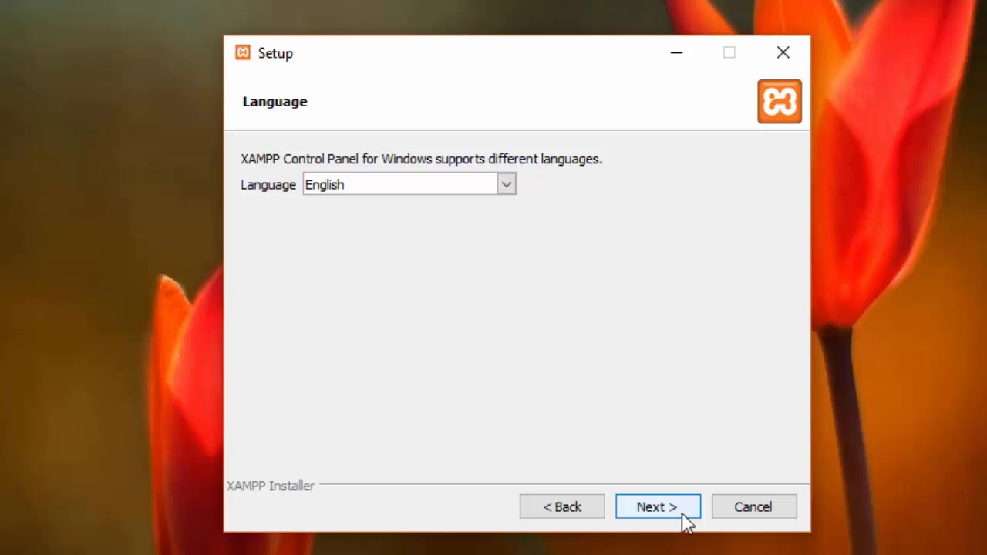
Keep English as the language, install XAMPP, and finish setup with the Control Panel set to start
{"action": "left_click", "coordinate": [686, 523]}
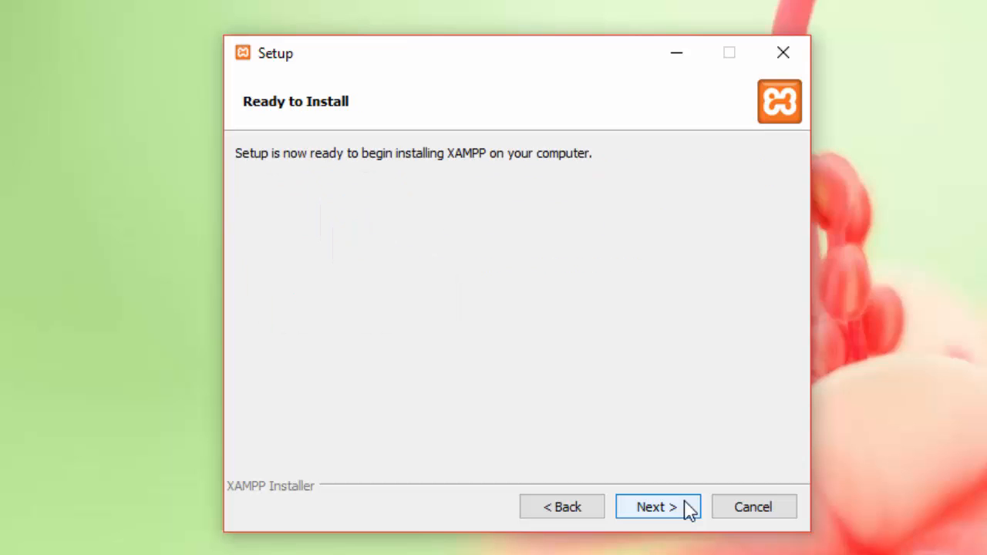
{"action": "left_click", "coordinate": [657, 506]}
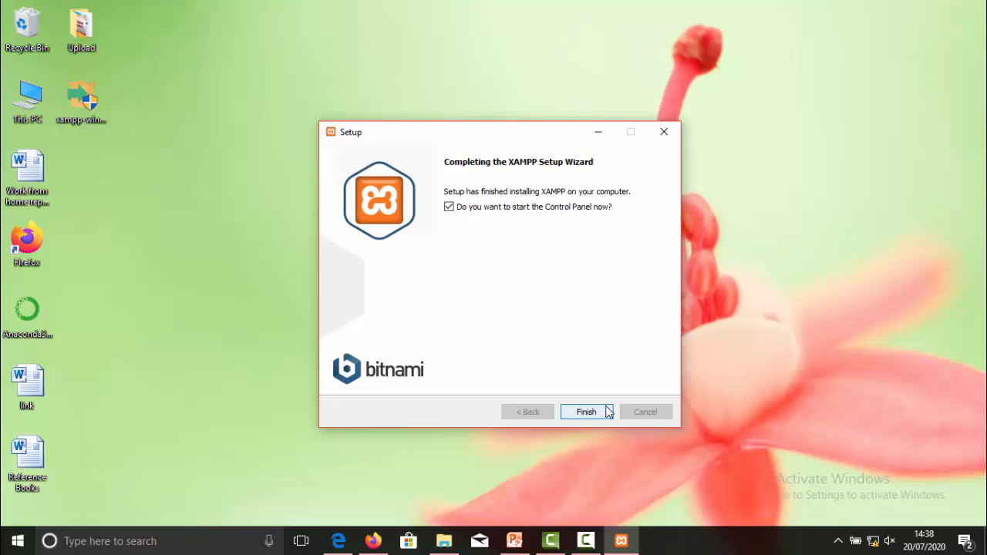
{"action": "left_click", "coordinate": [586, 411]}
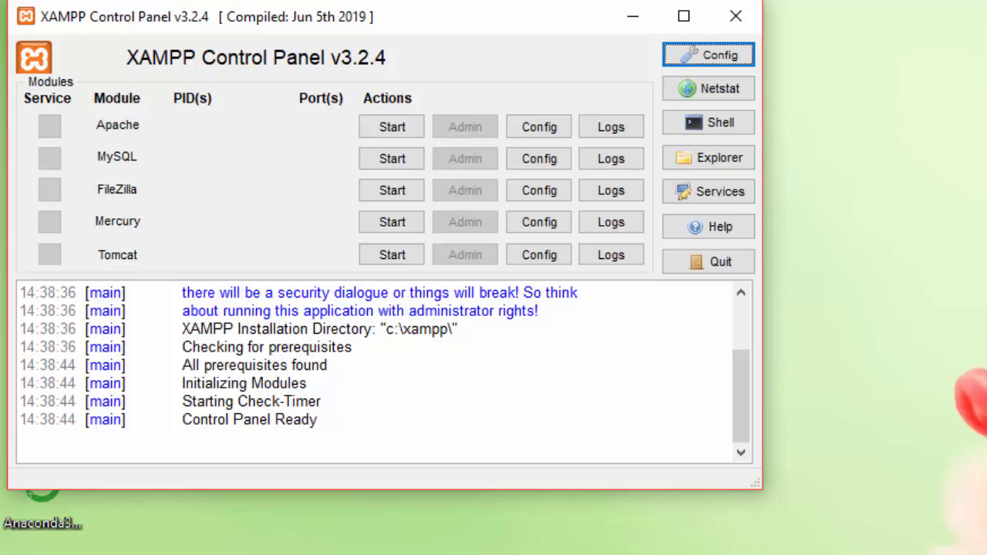
Start the Apache and MySQL modules, allow mysqld through Windows Firewall on public networks, and minimize the XAMPP Control Panel
{"action": "left_click", "coordinate": [412, 128]}
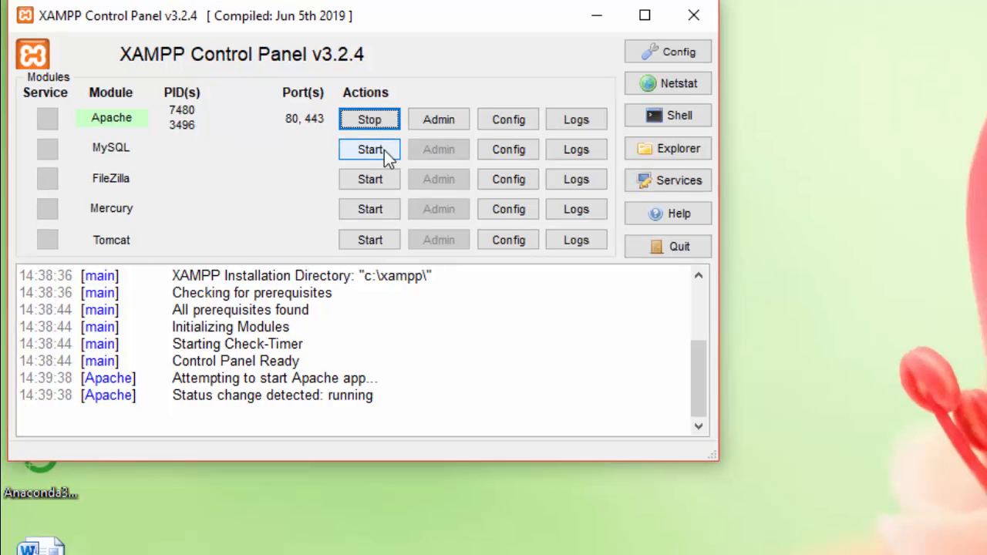
{"action": "left_click", "coordinate": [384, 151]}
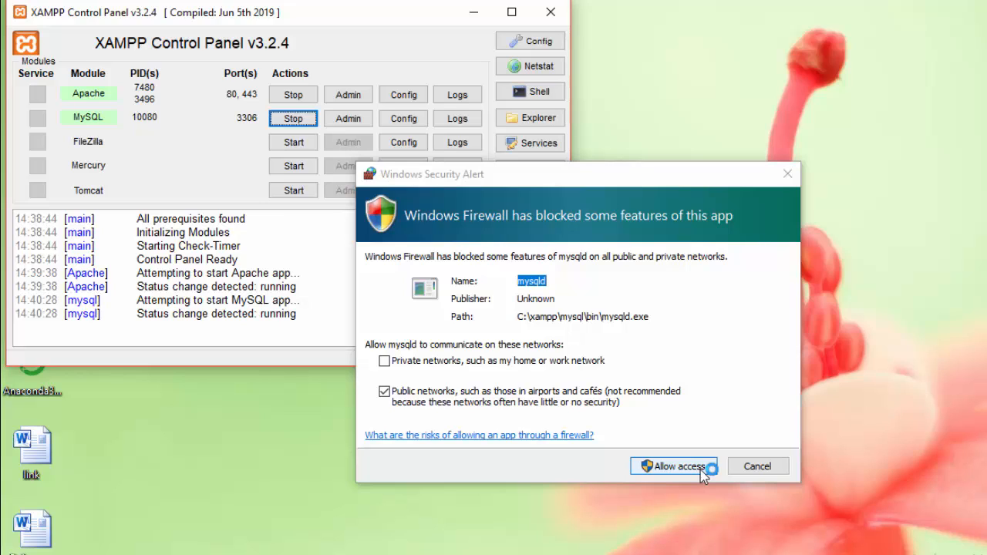
{"action": "left_click", "coordinate": [700, 470]}
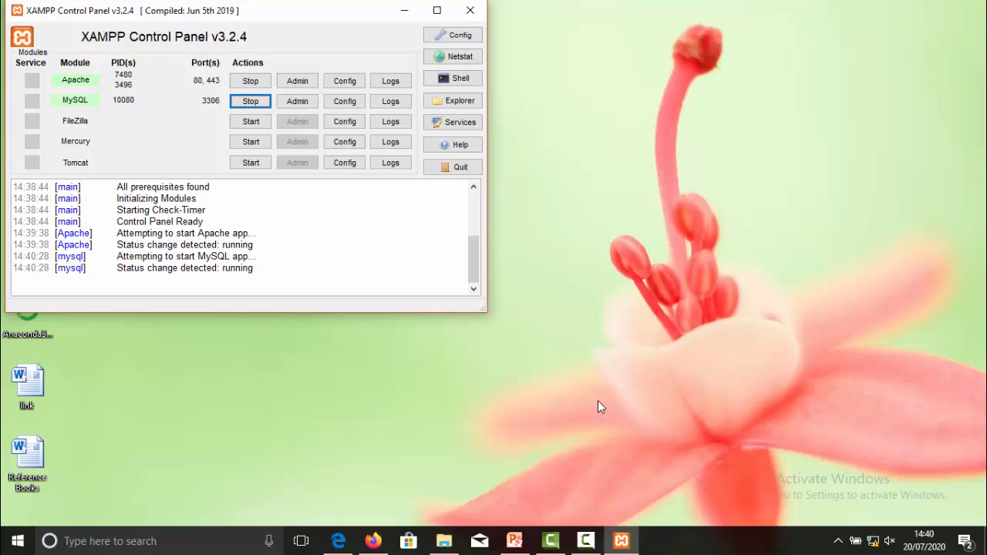
{"action": "left_click", "coordinate": [402, 11]}
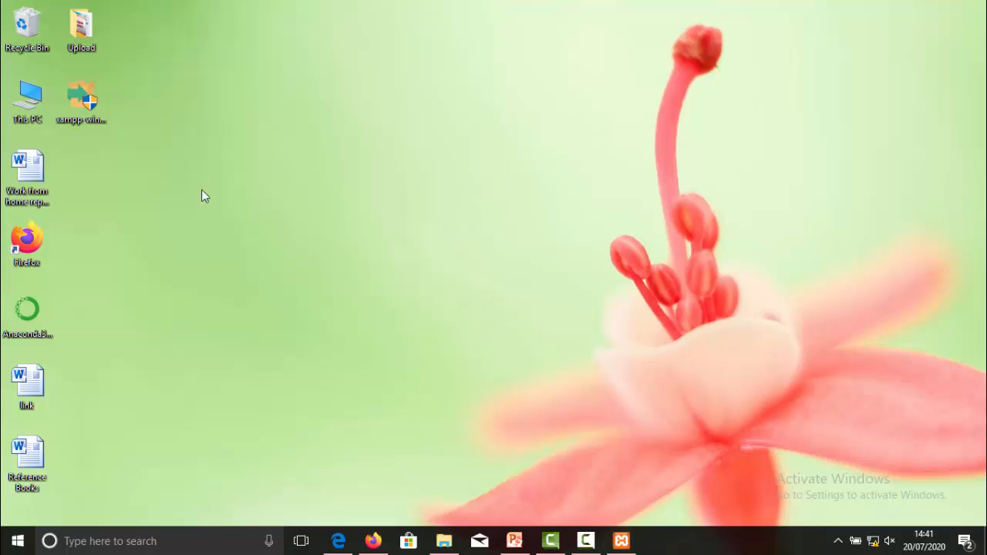
Examine the contents of C:\xampp\htdocs in File Explorer, and minimize the window
{"action": "double_click", "coordinate": [22, 99]}
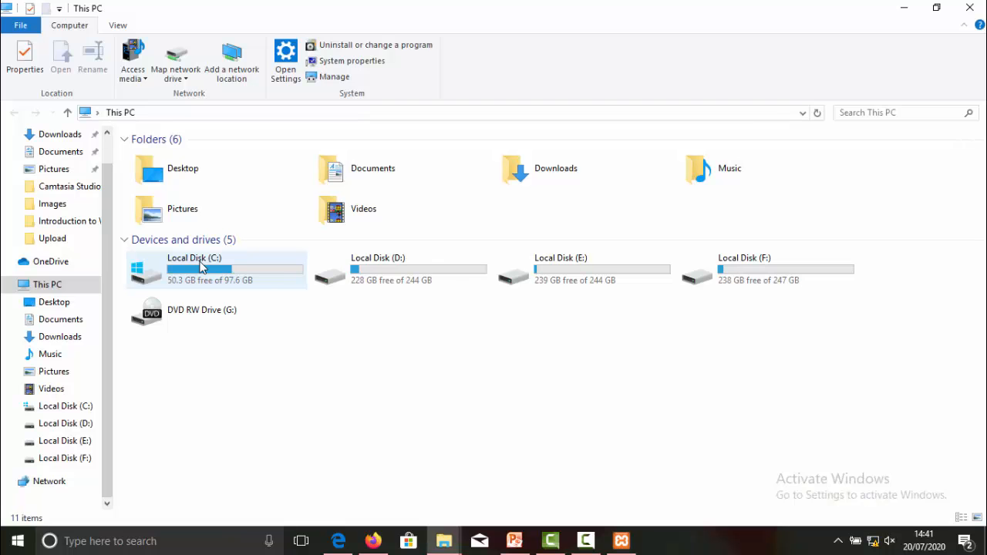
{"action": "double_click", "coordinate": [185, 270]}
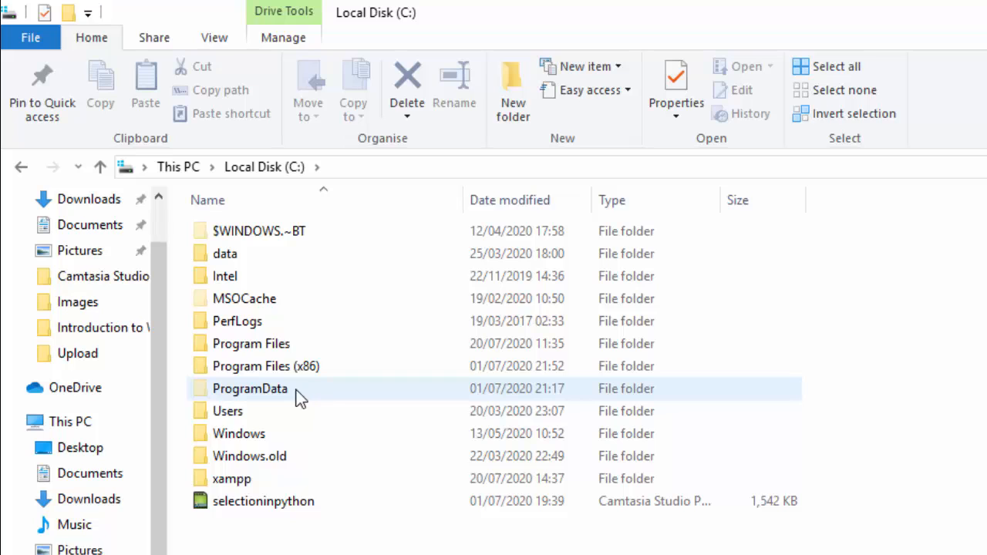
{"action": "double_click", "coordinate": [379, 483]}
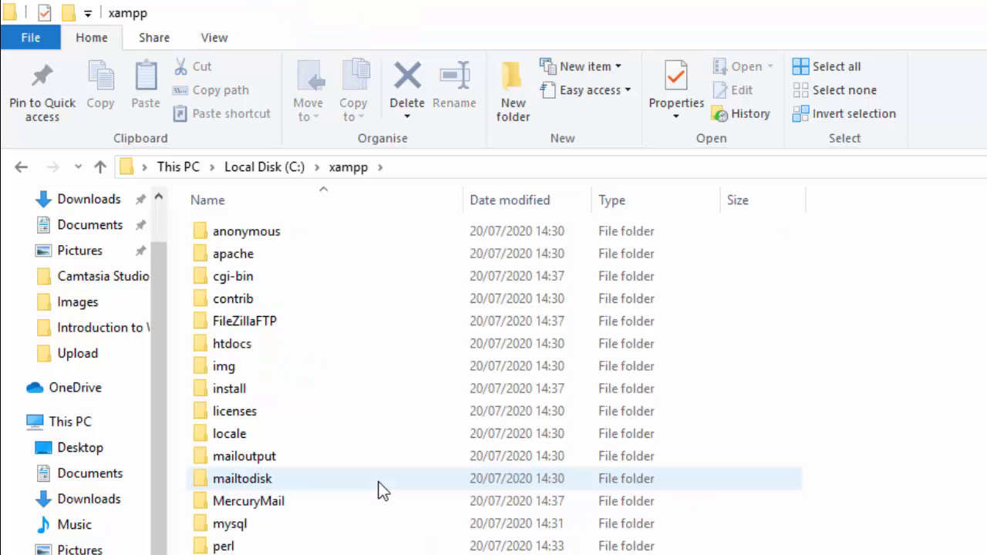
{"action": "left_click", "coordinate": [347, 349]}
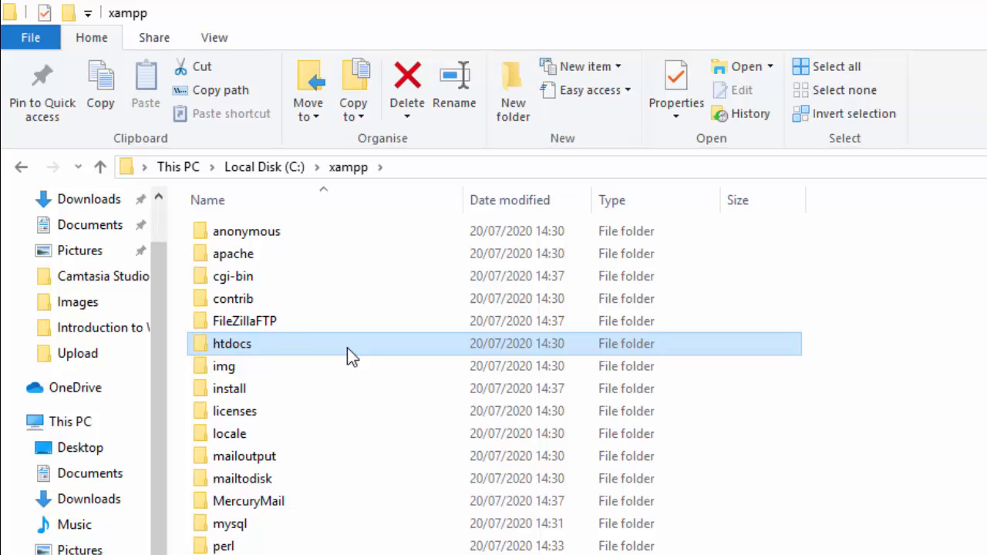
{"action": "double_click", "coordinate": [347, 348]}
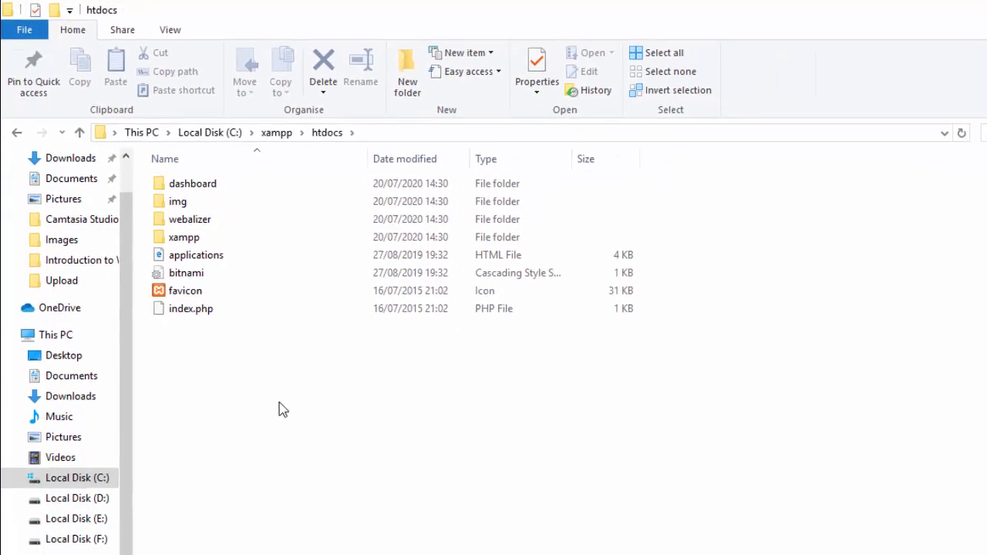
{"action": "left_click", "coordinate": [895, 13]}
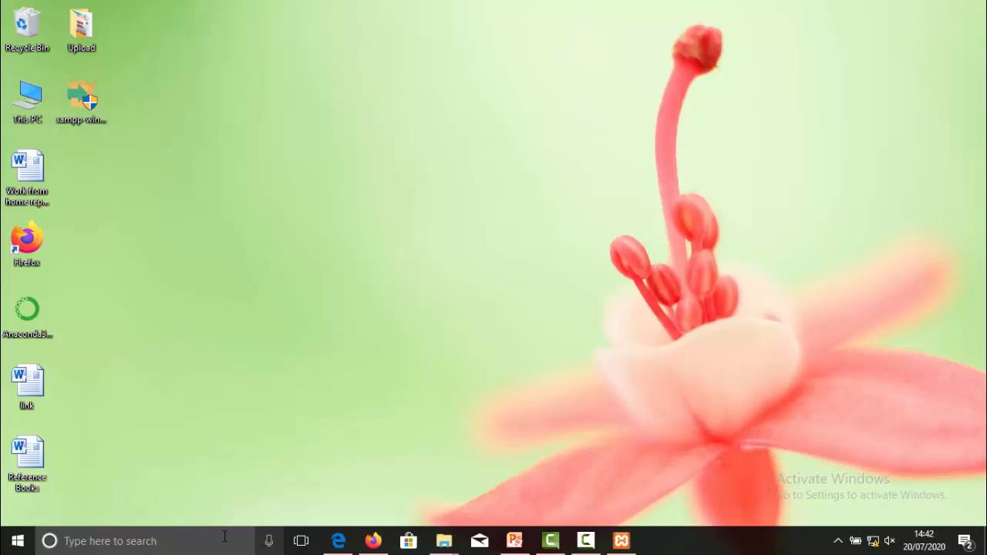
Find Sublime Text 3 with the Windows search and launch it
{"action": "left_click", "coordinate": [225, 537]}
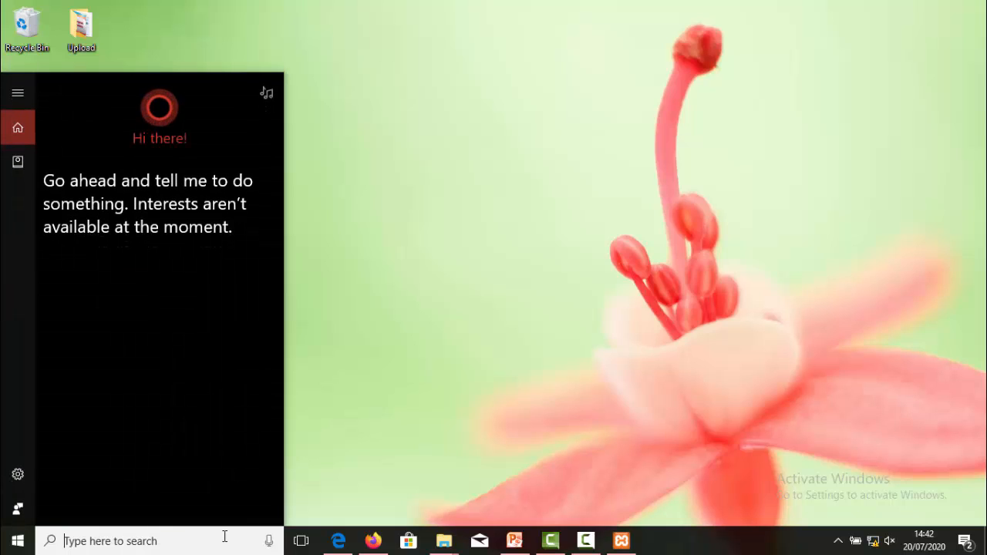
{"action": "type", "text": "sublime"}
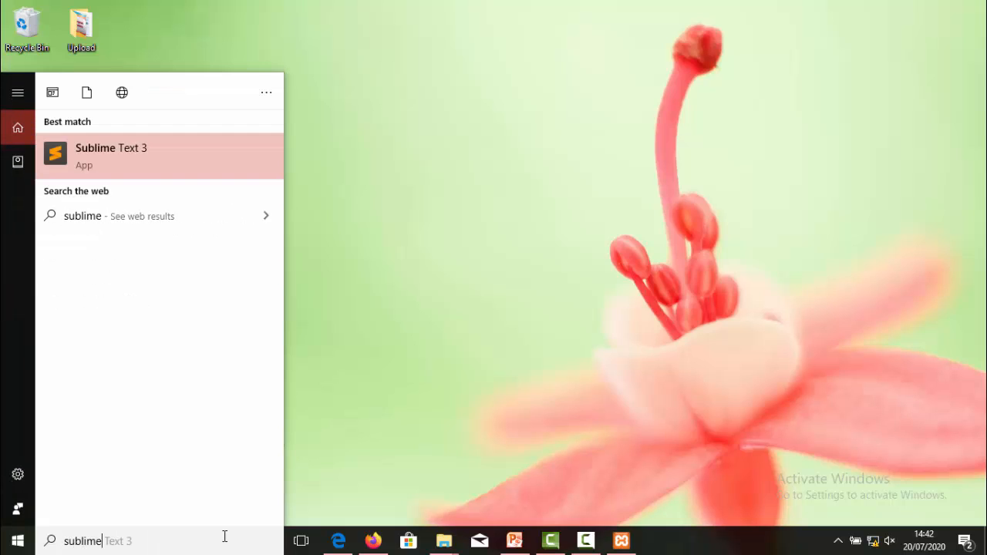
{"action": "key", "text": "Return"}
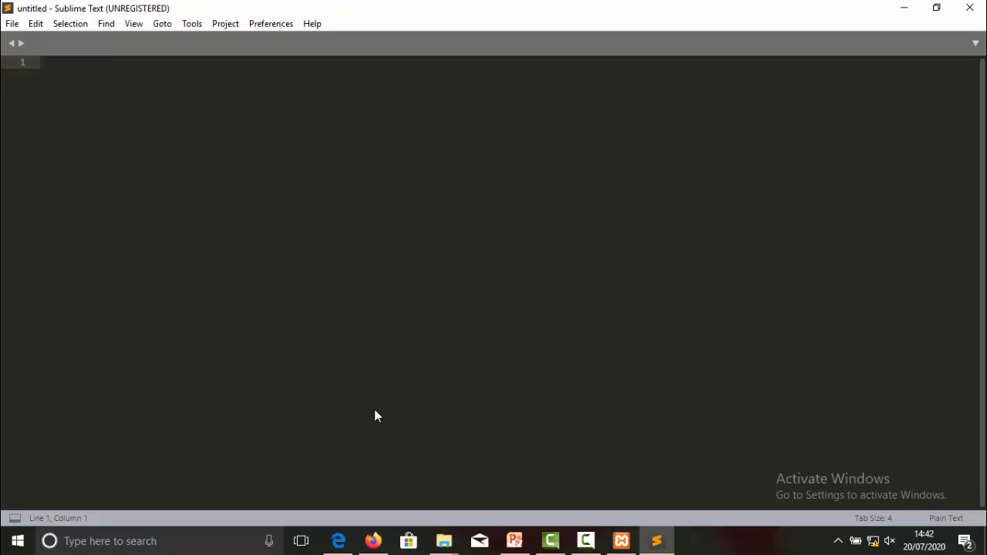
Save the untitled file as demo.php in the C:\xampp\htdocs folder
{"action": "key", "text": "ctrl+s"}
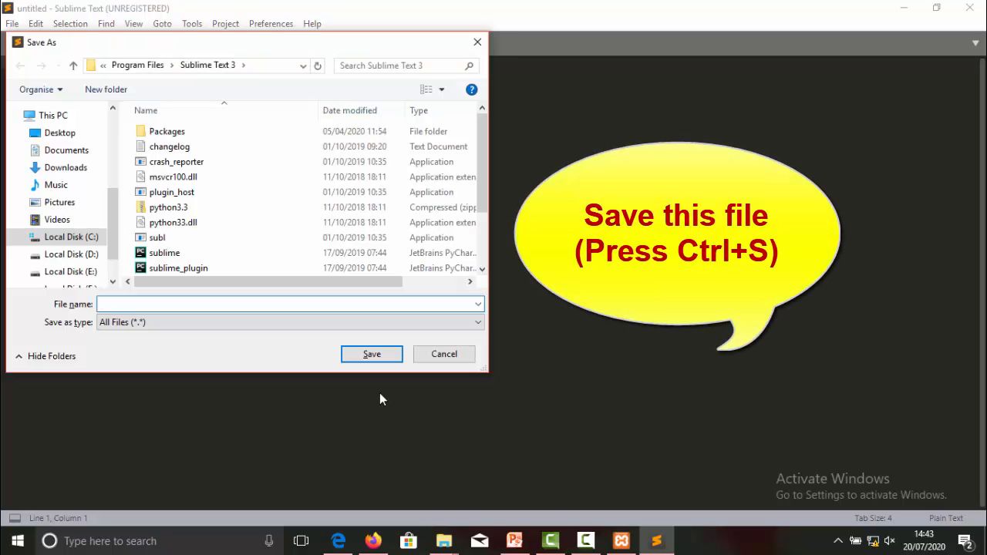
{"action": "left_click", "coordinate": [98, 241]}
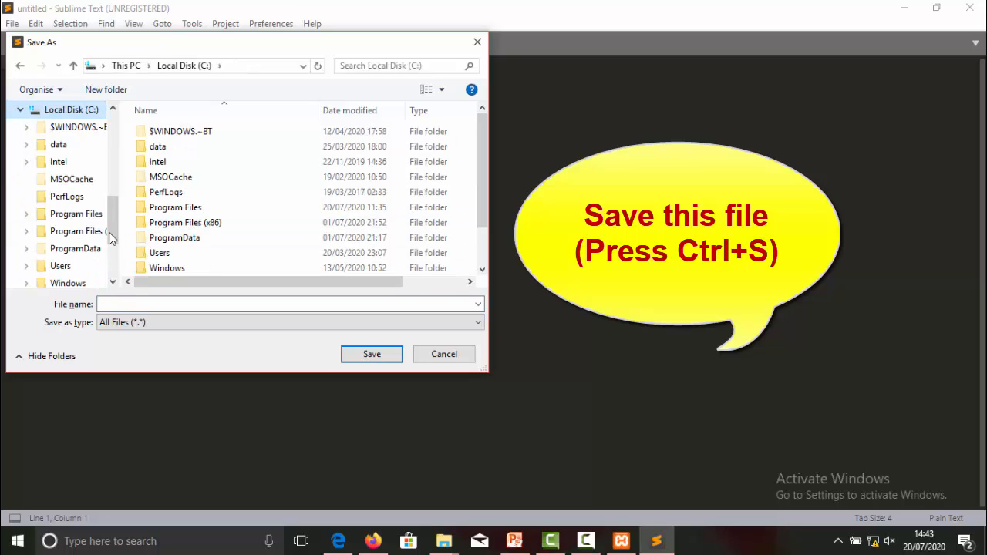
{"action": "scroll", "coordinate": [231, 200], "scroll_direction": "down", "scroll_amount": 1}
{"action": "left_click", "coordinate": [280, 254]}
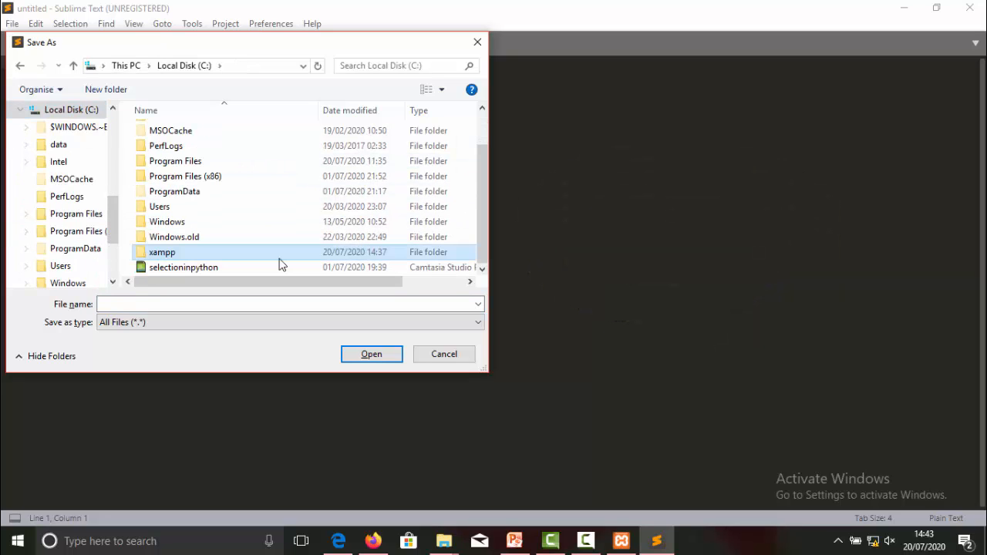
{"action": "double_click", "coordinate": [280, 257]}
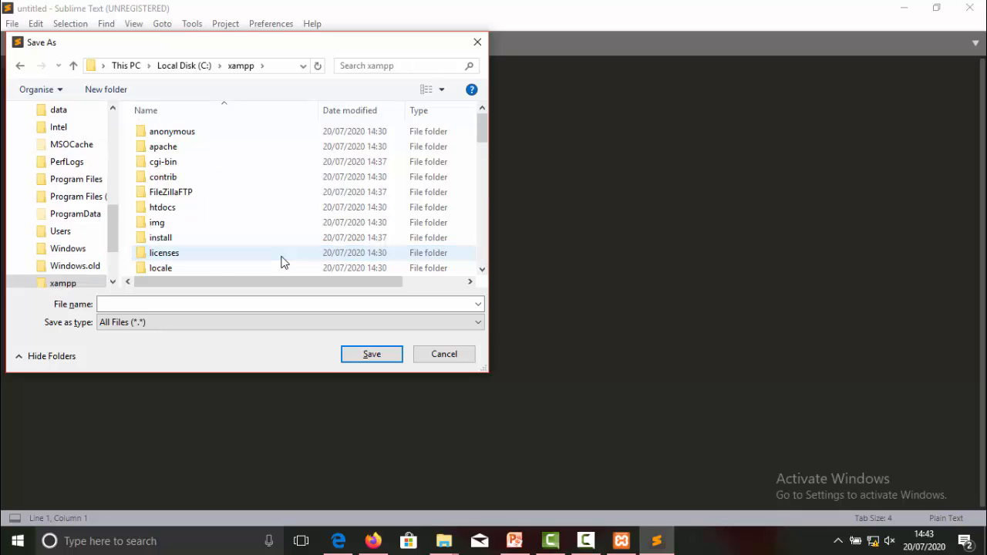
{"action": "double_click", "coordinate": [250, 205]}
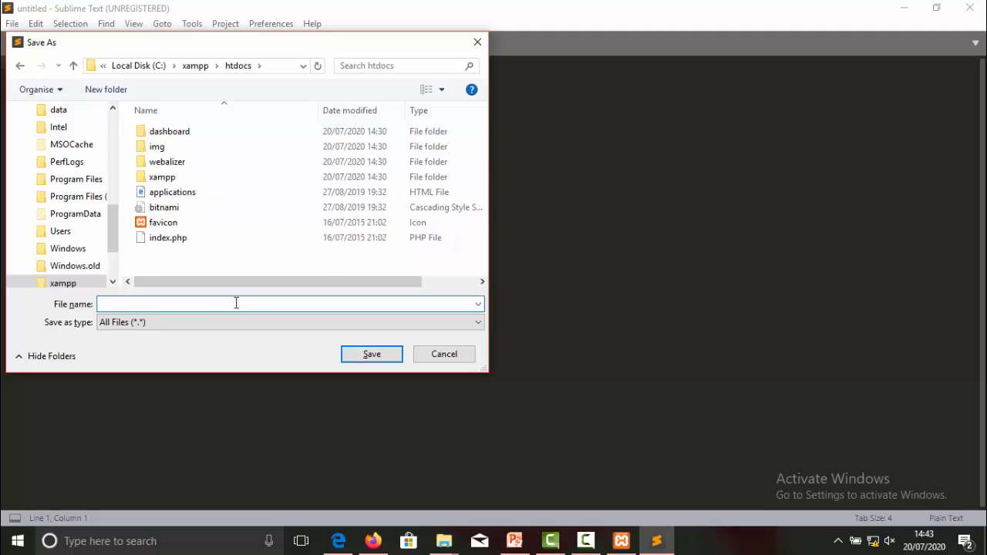
{"action": "type", "text": "demo.php"}
{"action": "left_click", "coordinate": [372, 354]}
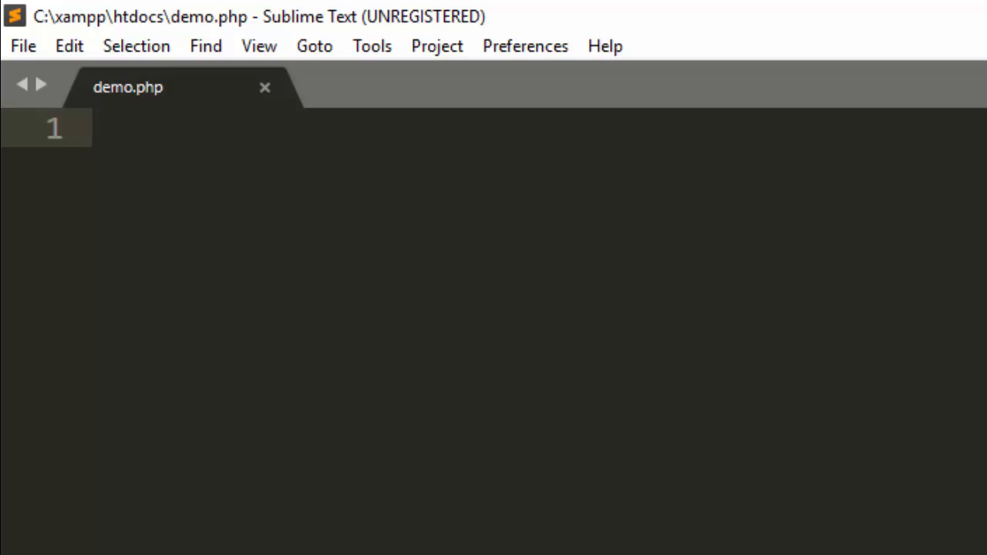
Begin demo.php with the opening tag <?php on line 1, followed by a blank line
{"action": "type", "text": "<?php"}
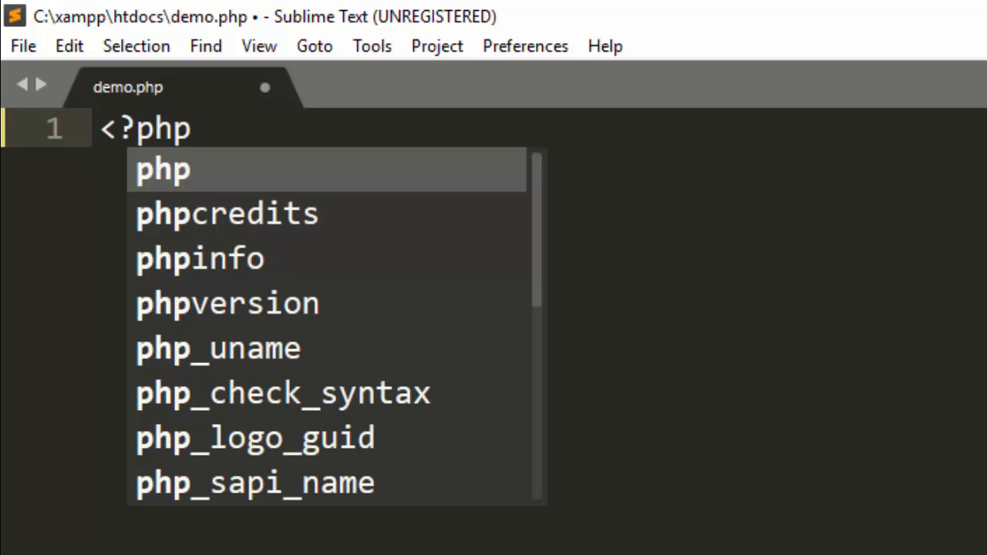
{"action": "key", "text": "Escape"}
{"action": "key", "text": "Return"}
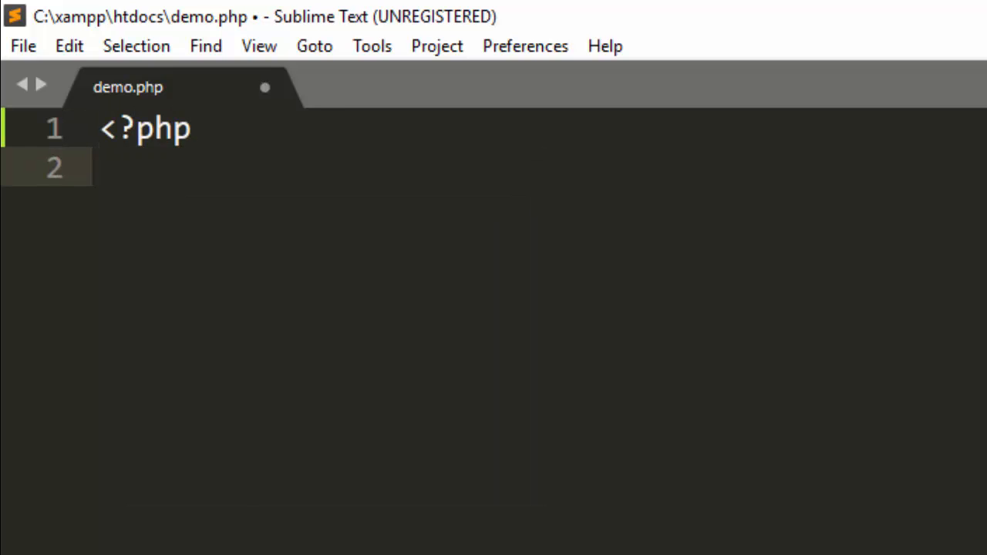
{"action": "key", "text": "Return"}
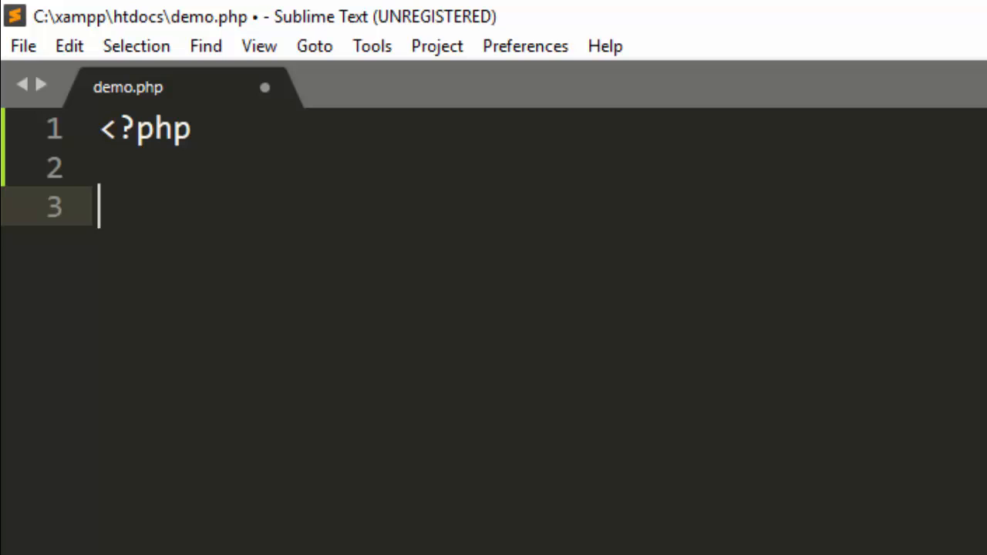
Write the statement echo "Hello World"; on line 3 of demo.php
{"action": "type", "text": "echp"}
{"action": "key", "text": "BackSpace"}
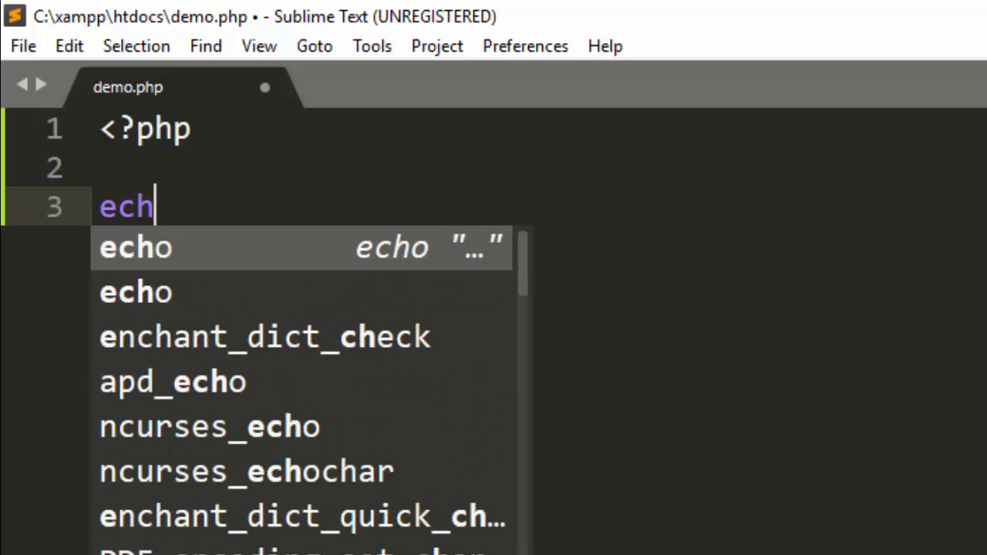
{"action": "type", "text": "o "}
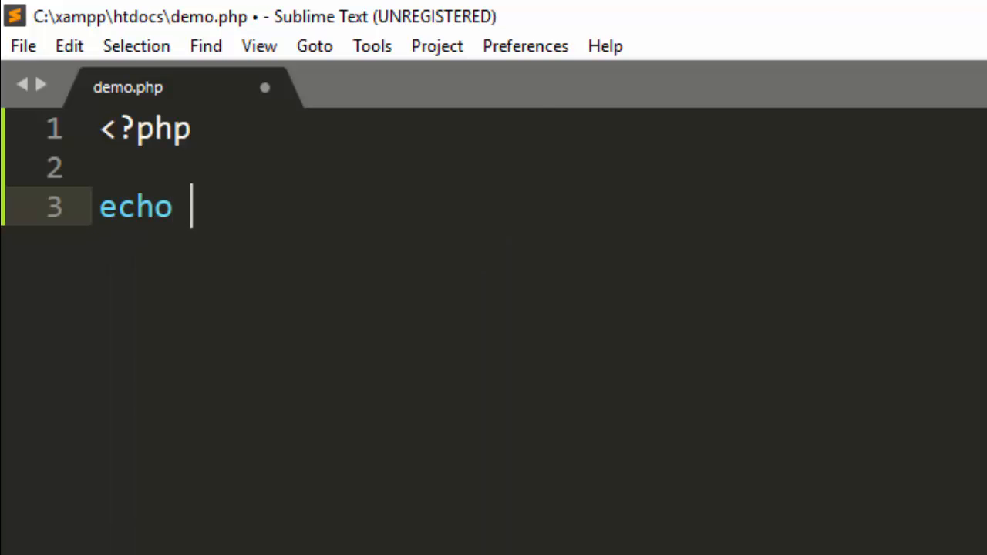
{"action": "type", "text": "\"He"}
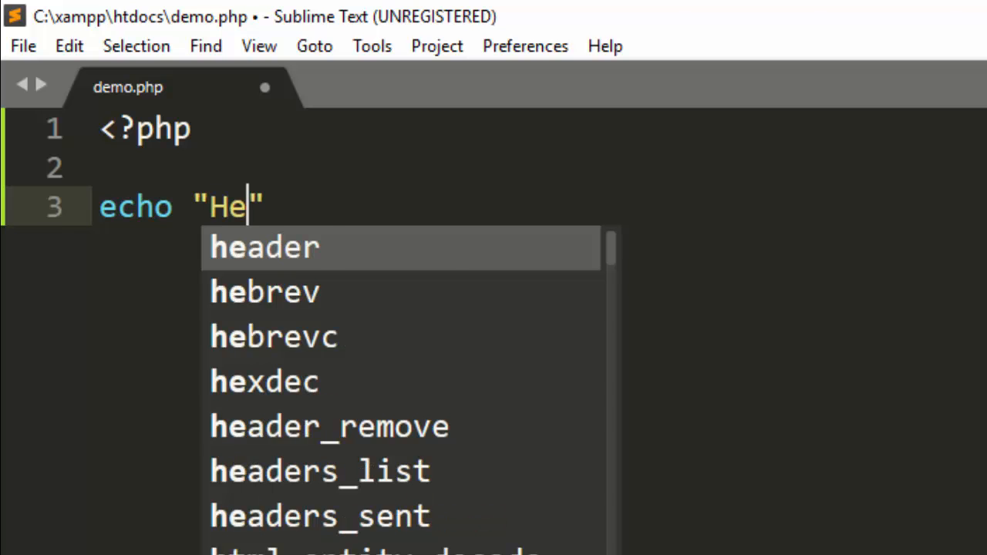
{"action": "type", "text": "llo W"}
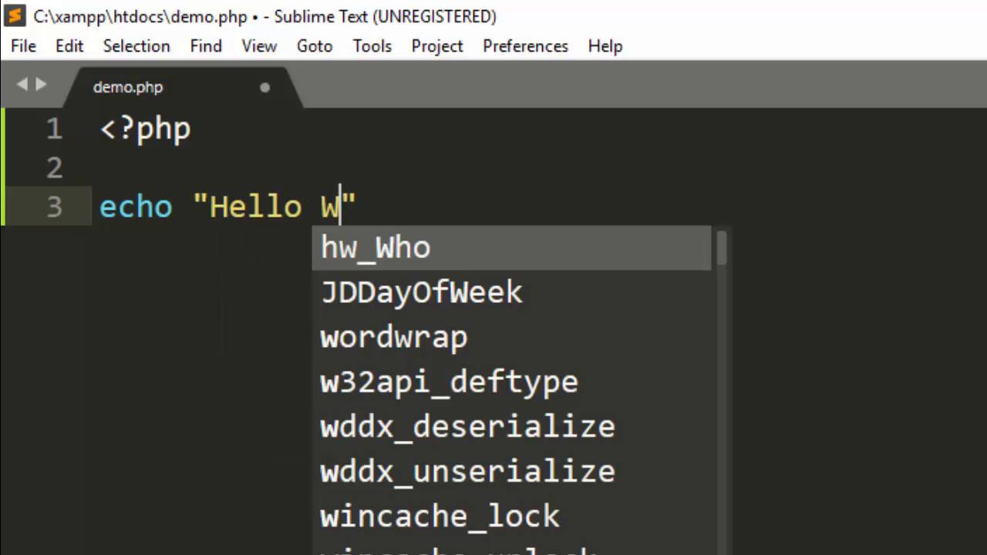
{"action": "type", "text": "orl"}
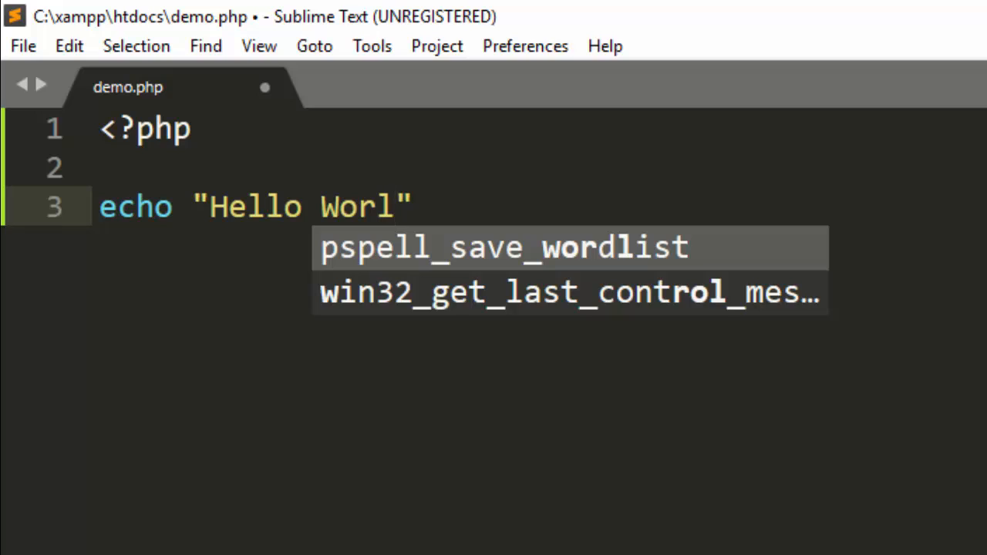
{"action": "type", "text": "d\";"}
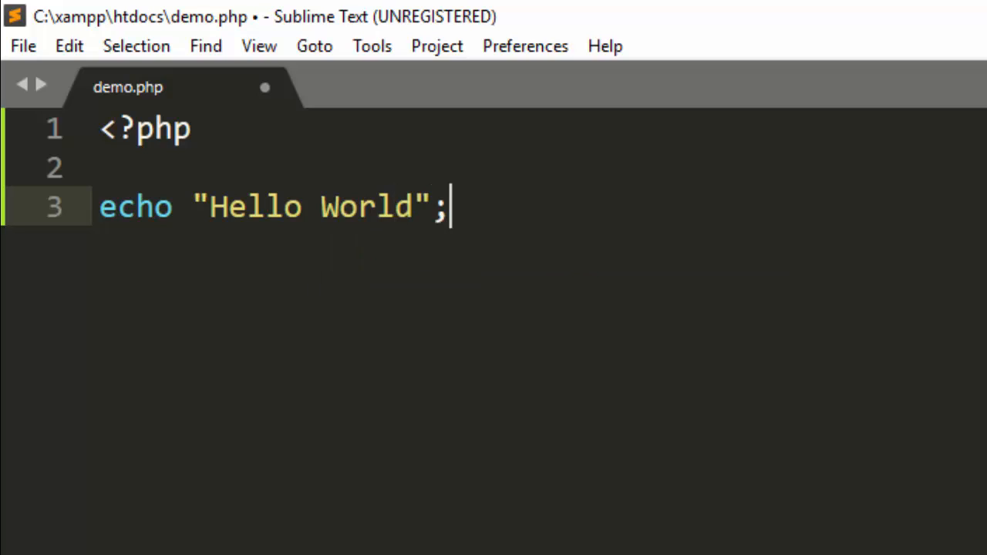
Add the closing tag ?> on line 5, leaving line 4 blank, and save demo.php
{"action": "key", "text": "Return"}
{"action": "key", "text": "Return"}
{"action": "type", "text": "?"}
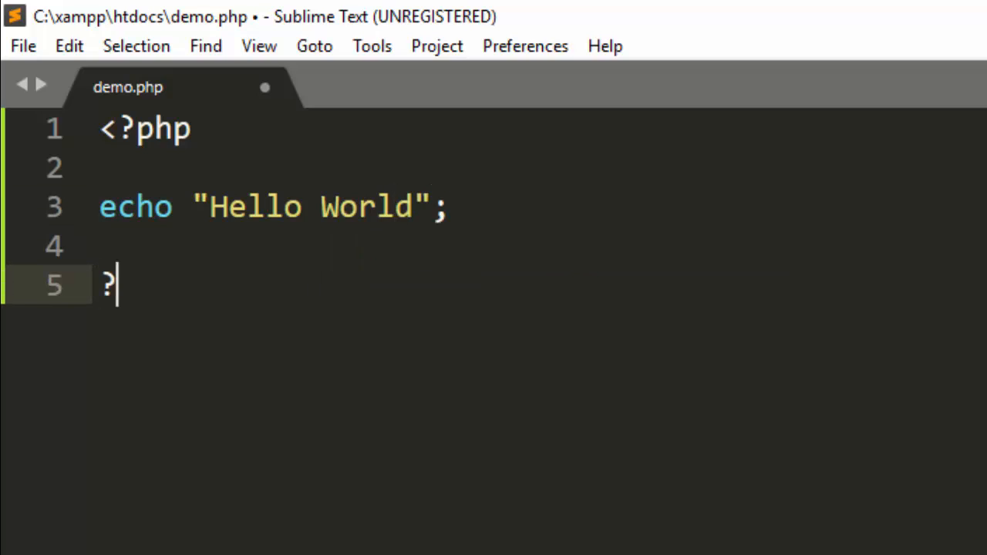
{"action": "type", "text": ">"}
{"action": "key", "text": "ctrl+s"}
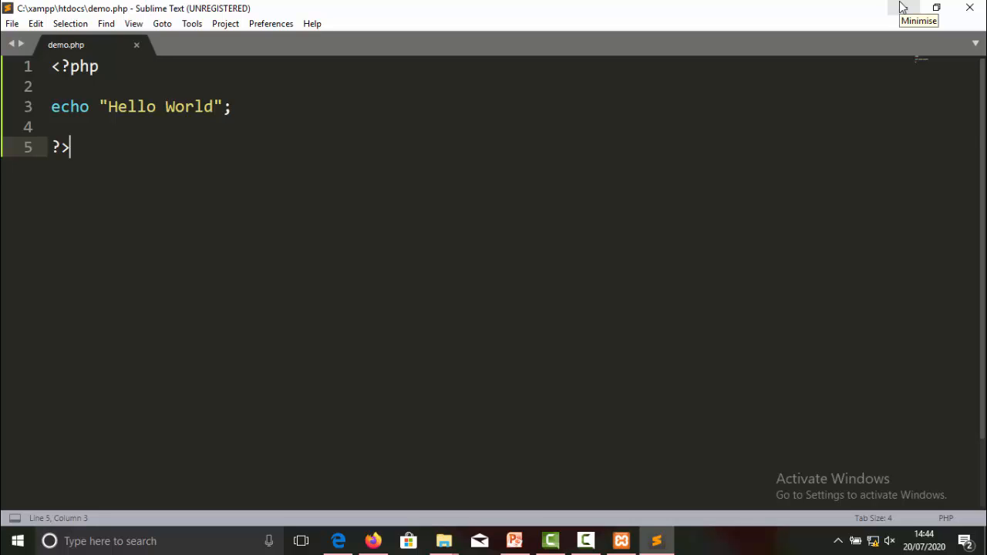
{"action": "left_click", "coordinate": [370, 542]}
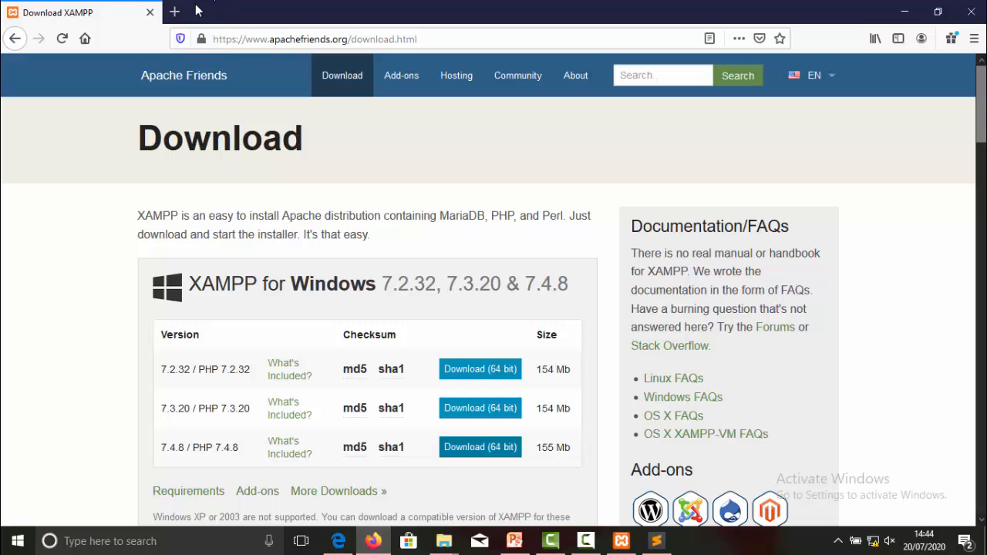
{"action": "left_click", "coordinate": [175, 11]}
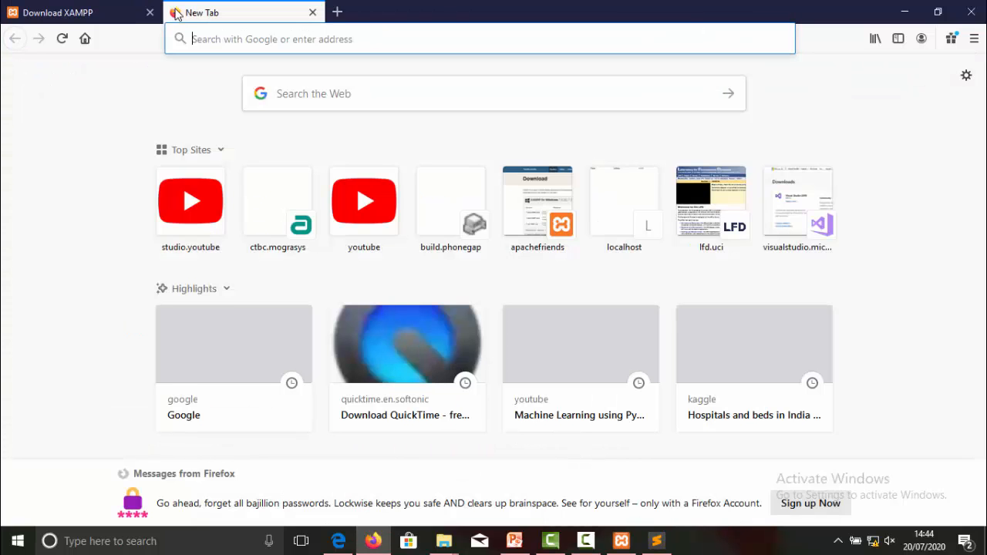
{"action": "left_click", "coordinate": [381, 40]}
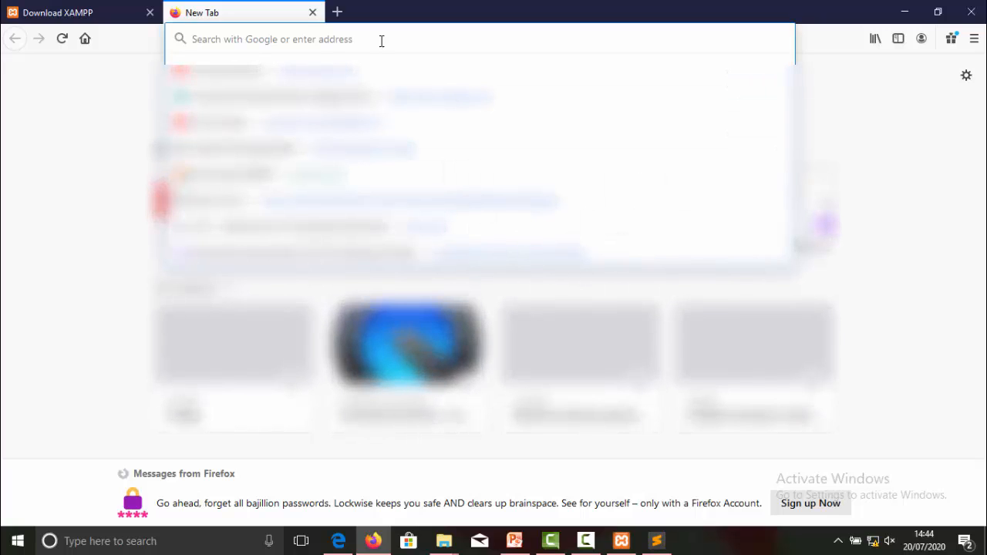
{"action": "type", "text": "http"}
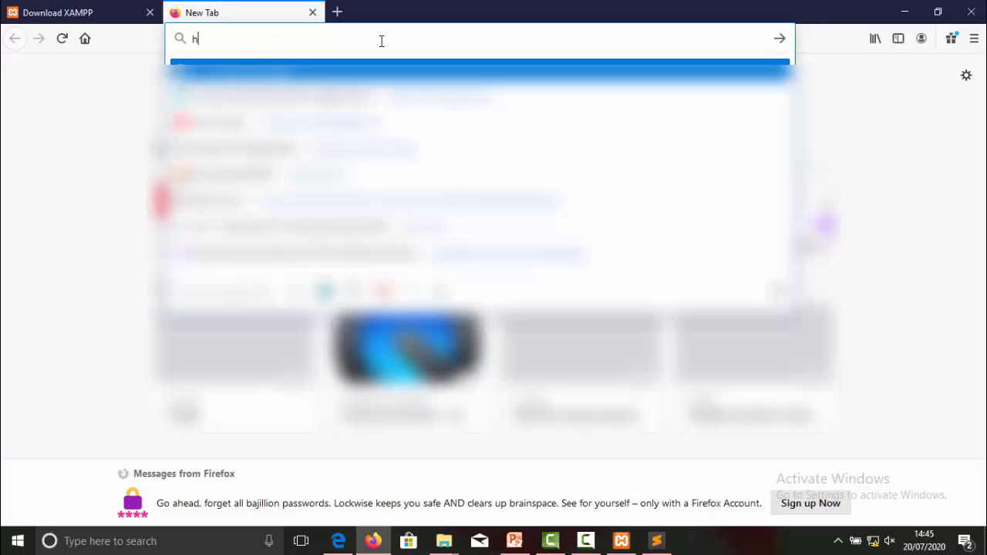
{"action": "type", "text": ":"}
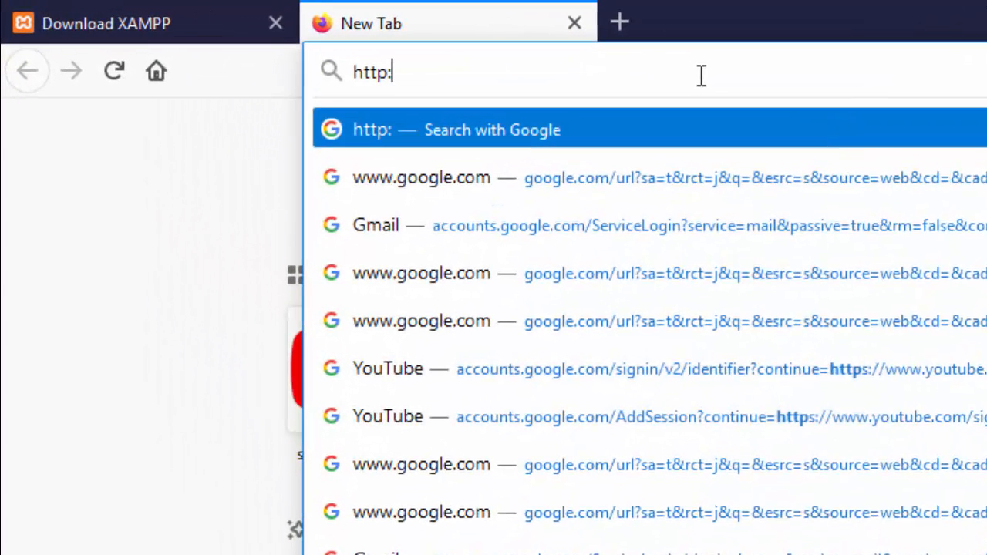
{"action": "type", "text": "//"}
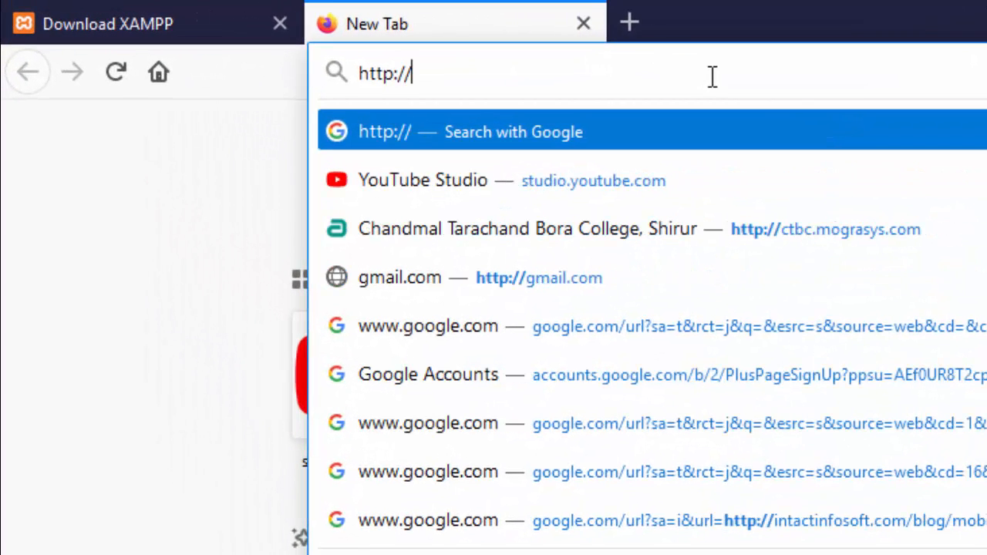
{"action": "type", "text": "loca"}
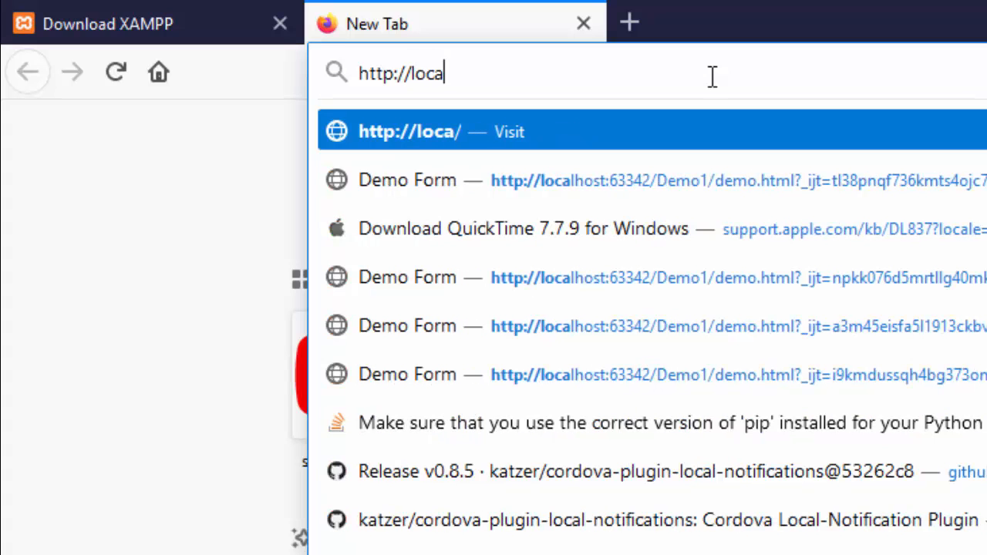
{"action": "type", "text": "lhost"}
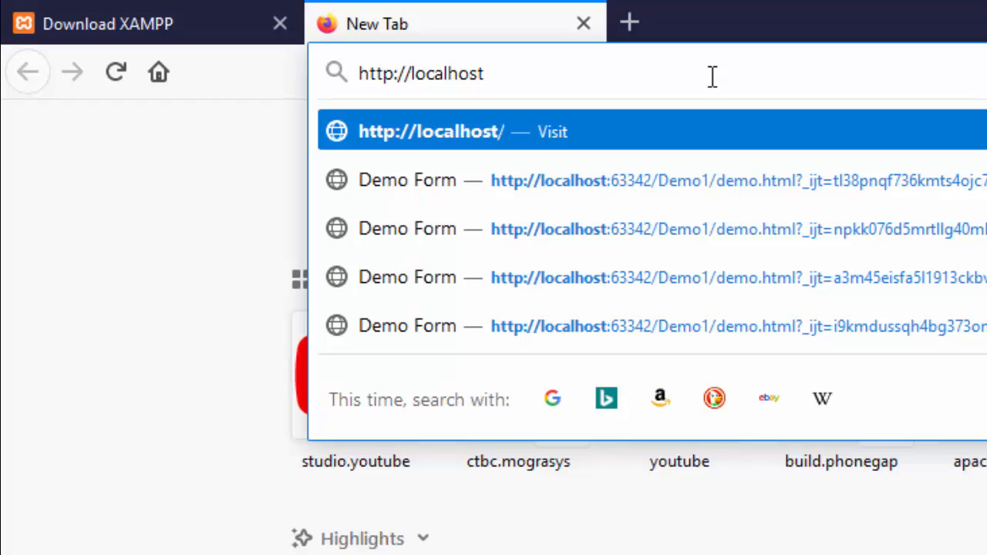
{"action": "type", "text": "/"}
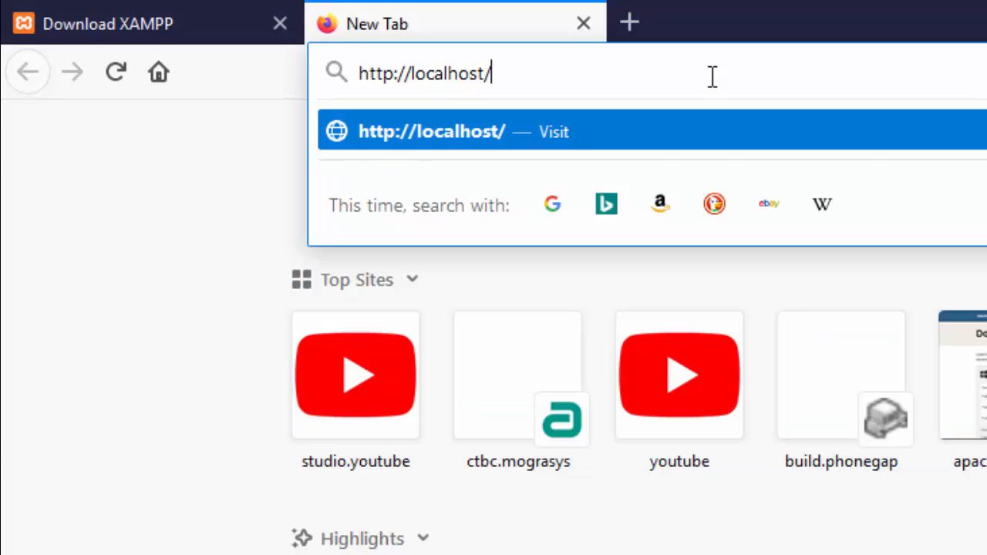
{"action": "type", "text": "demo."}
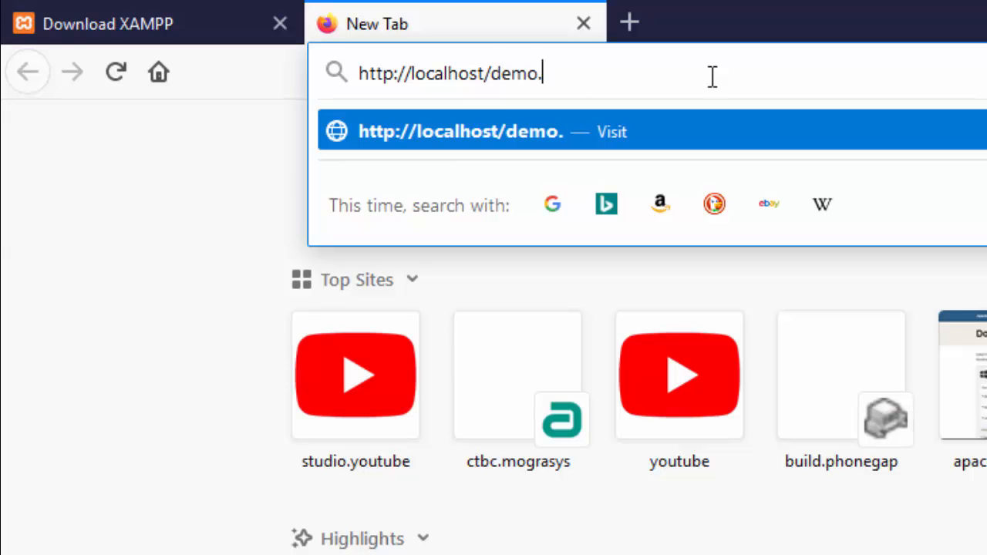
{"action": "type", "text": "php"}
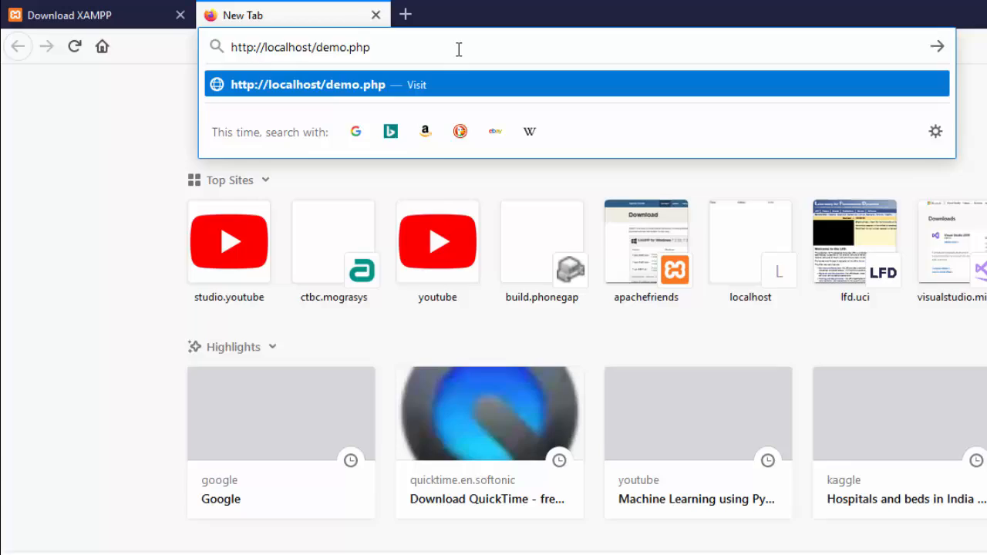
{"action": "key", "text": "Return"}
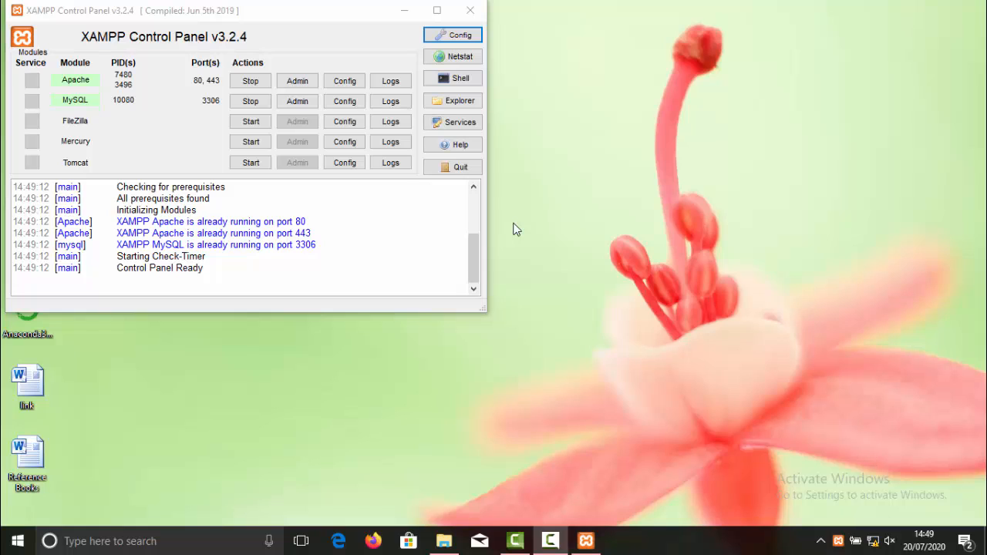
Close the XAMPP Control Panel and open the C:\xampp folder in File Explorer
{"action": "left_click", "coordinate": [472, 8]}
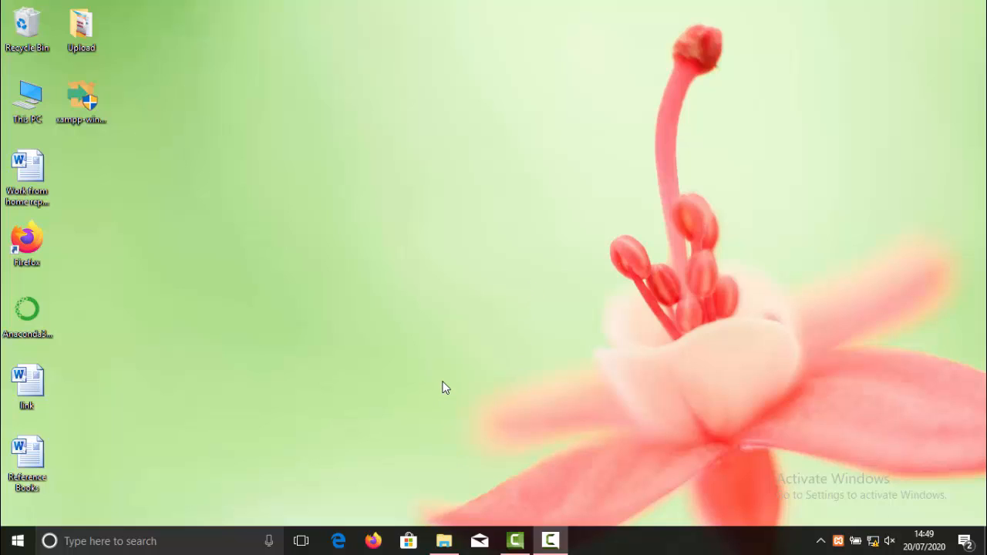
{"action": "left_click", "coordinate": [444, 540]}
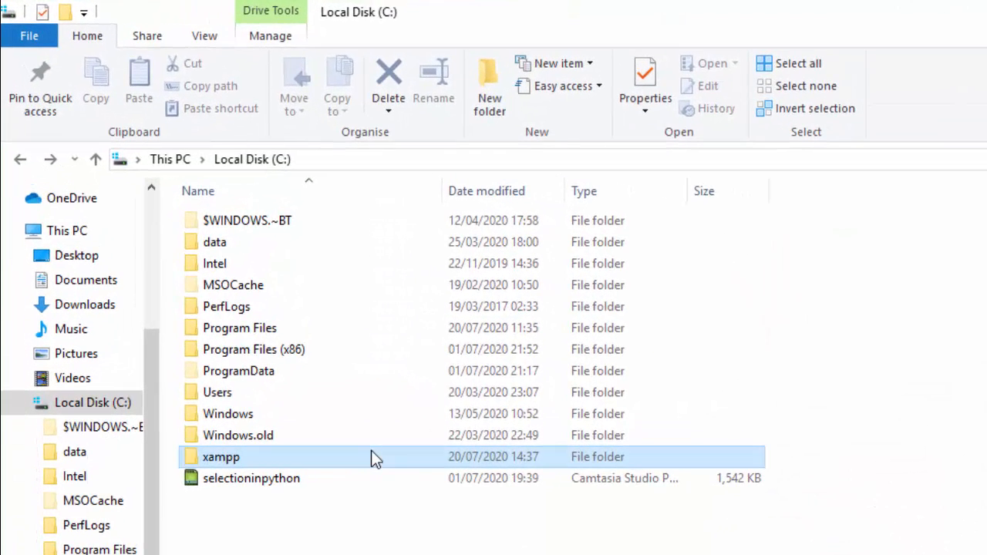
{"action": "left_click", "coordinate": [371, 451]}
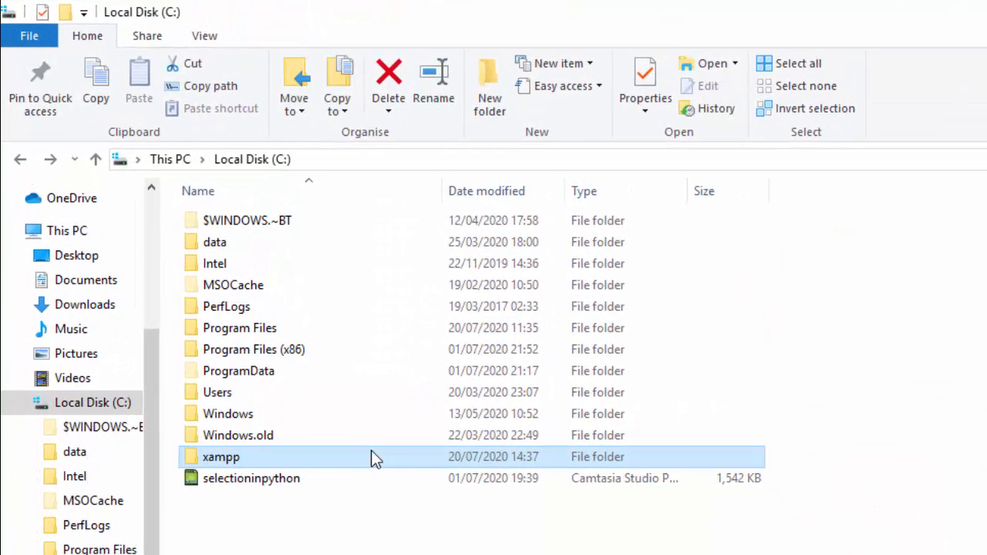
{"action": "double_click", "coordinate": [371, 451]}
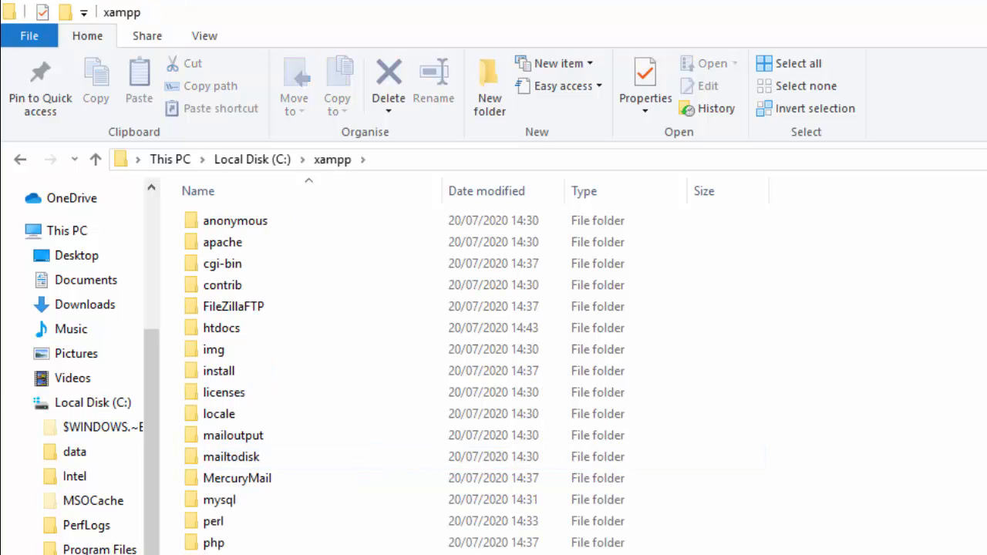
Launch the xampp-control application from the xampp folder, and minimize the File Explorer window
{"action": "scroll", "coordinate": [463, 378], "scroll_direction": "down", "scroll_amount": 8}
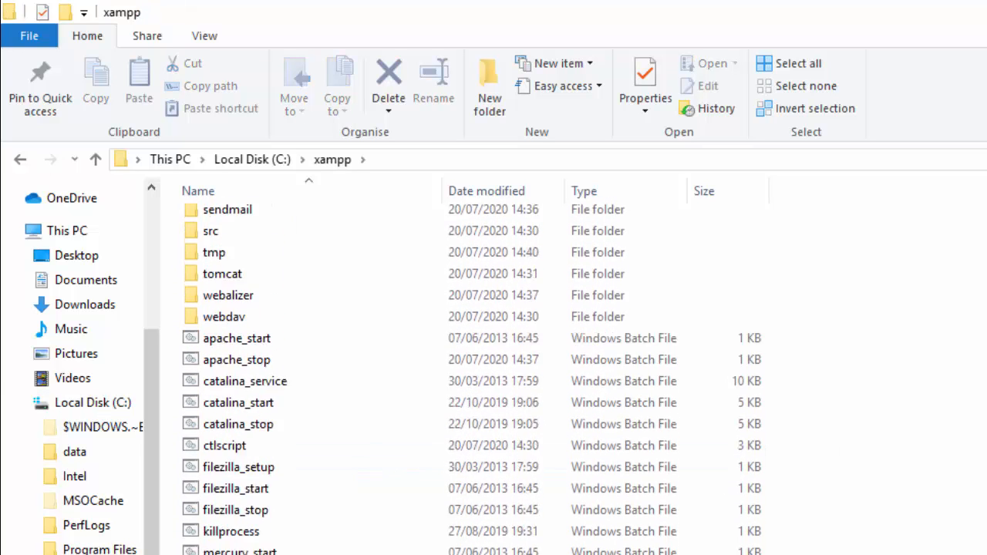
{"action": "scroll", "coordinate": [463, 378], "scroll_direction": "down", "scroll_amount": 1}
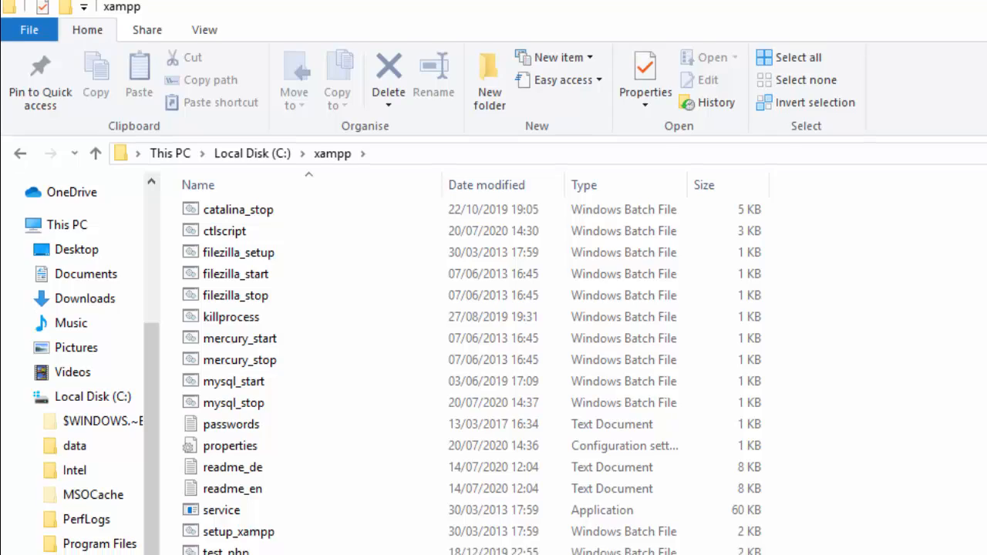
{"action": "left_click", "coordinate": [325, 507]}
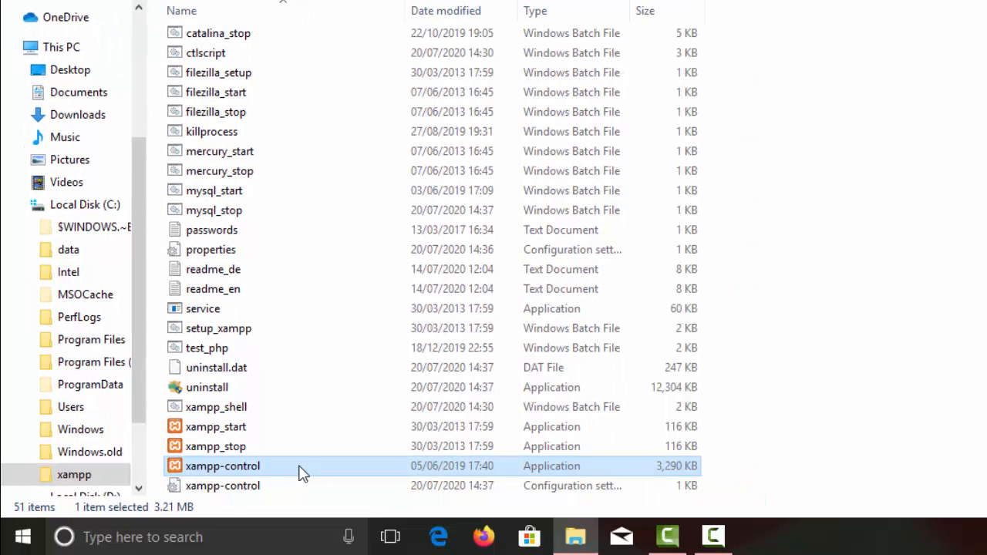
{"action": "double_click", "coordinate": [301, 473]}
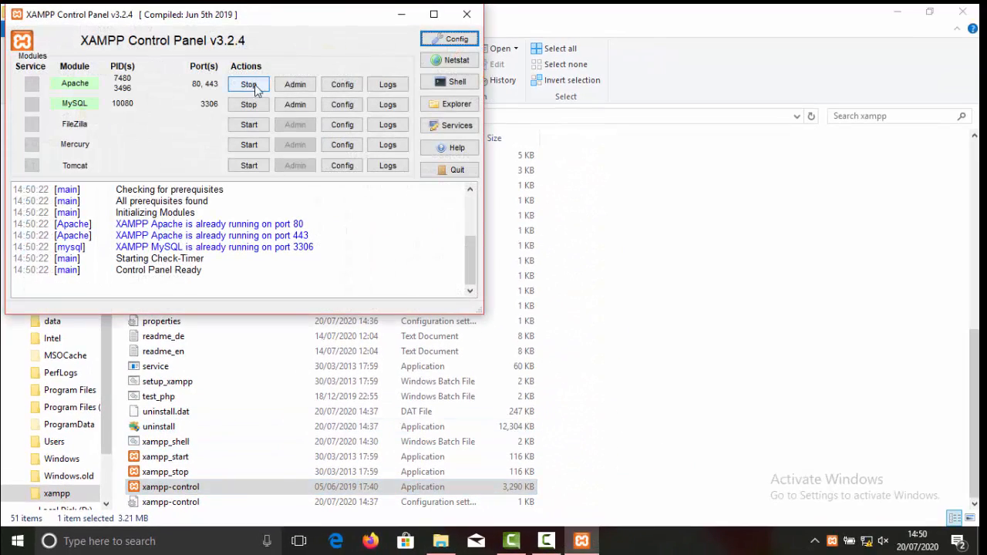
{"action": "left_click", "coordinate": [896, 12]}
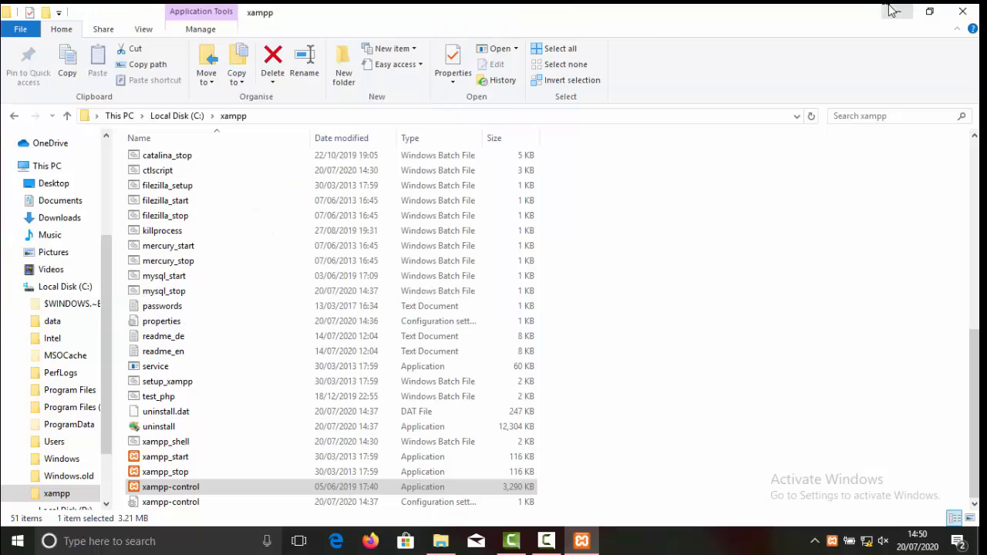